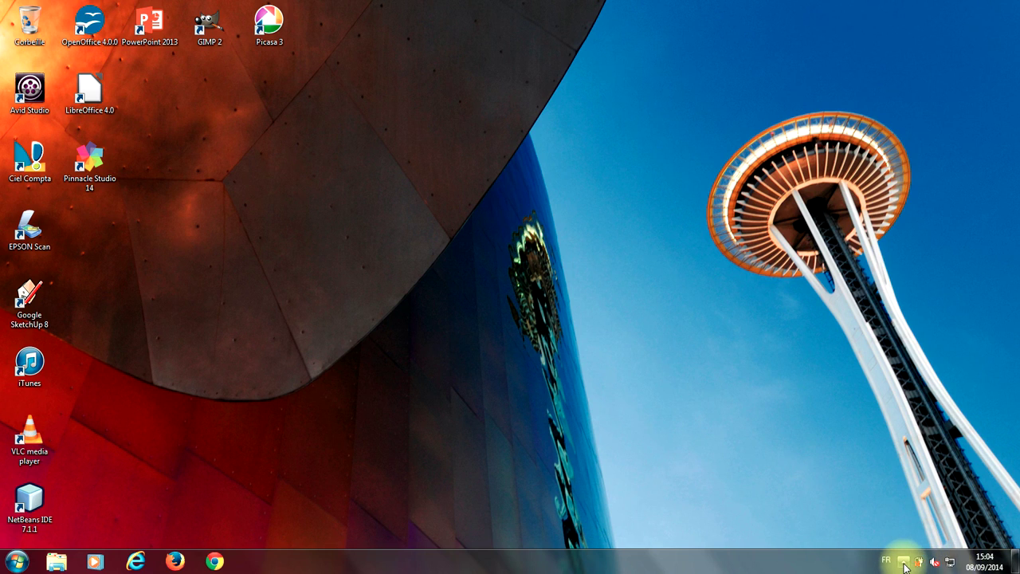
Check the hidden notification-area icons for programs running in the background
left_click(903, 561)
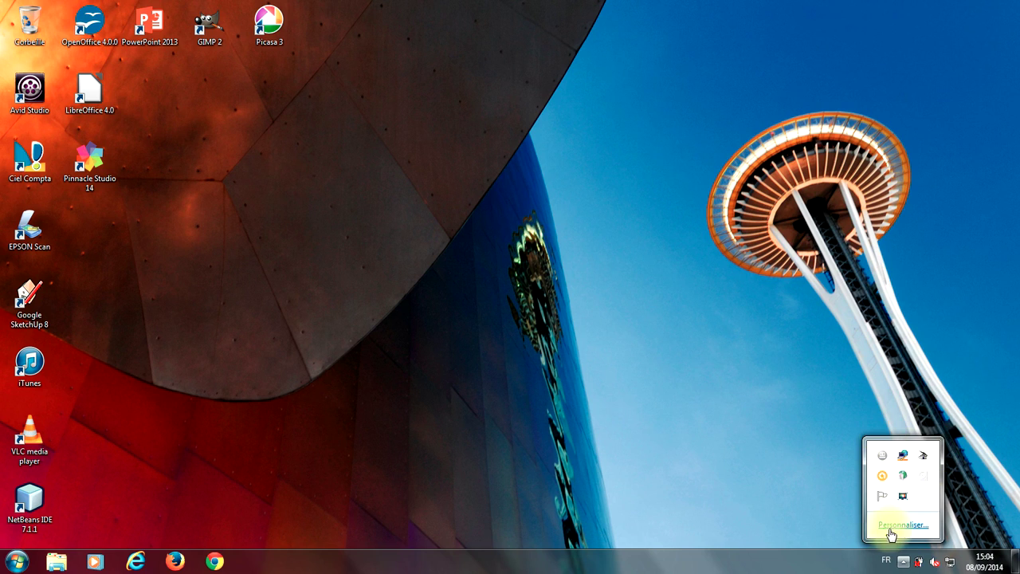
left_click(954, 444)
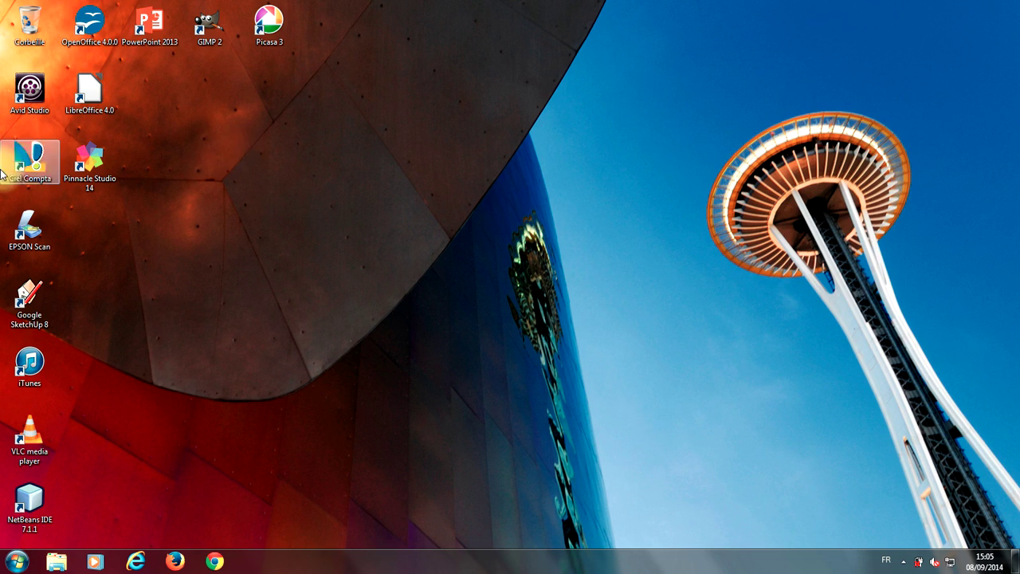
Look through the Accessoires folder in the full program list, then close the Start menu
left_click(15, 564)
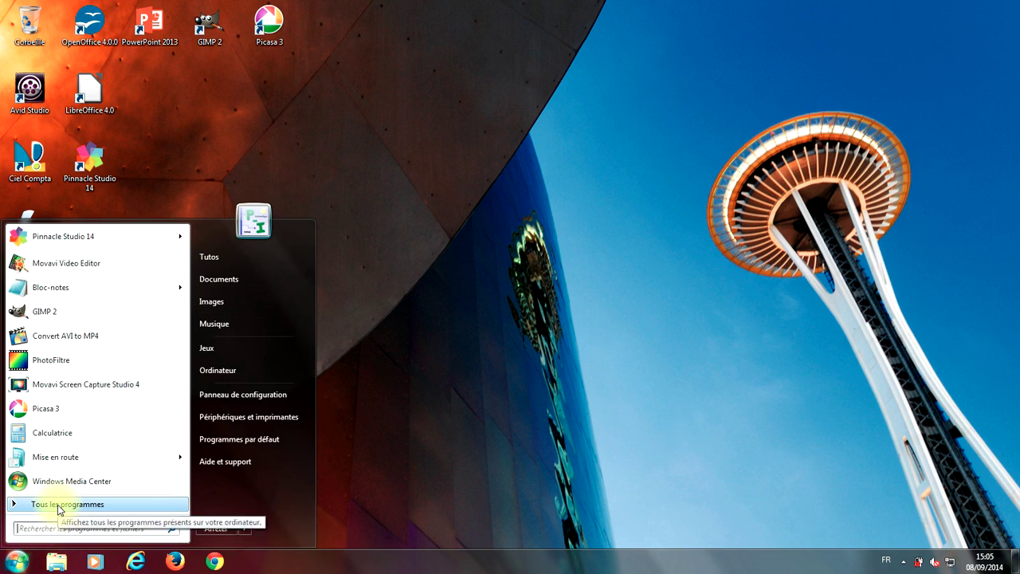
left_click(61, 507)
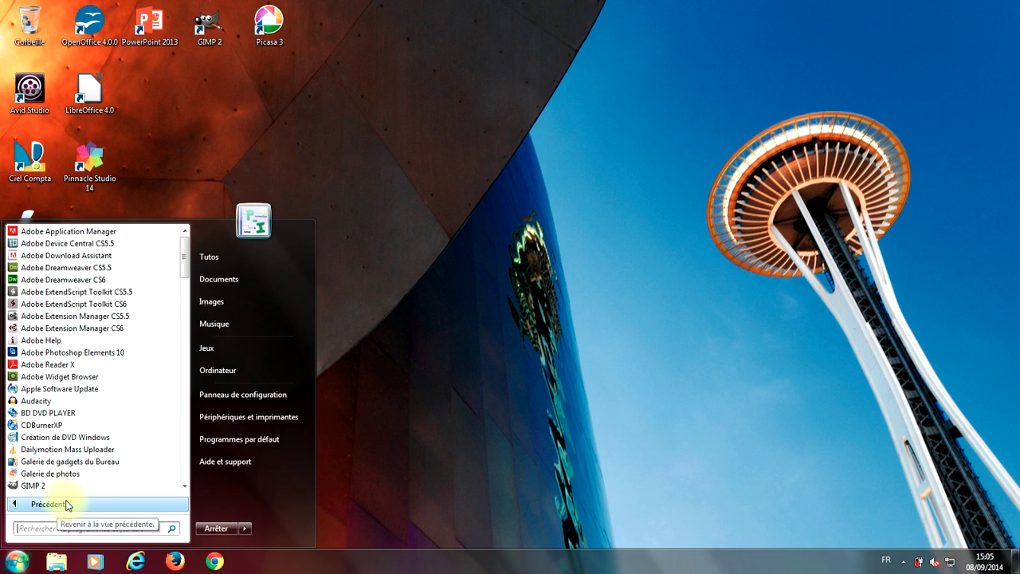
scroll(89, 366, "down", 6)
scroll(89, 367, "down", 4)
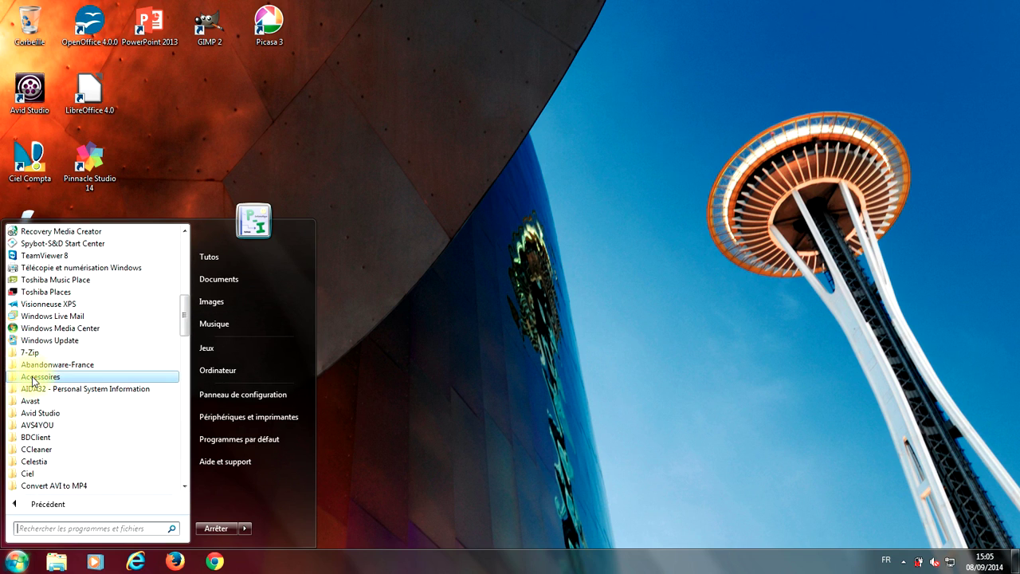
left_click(35, 378)
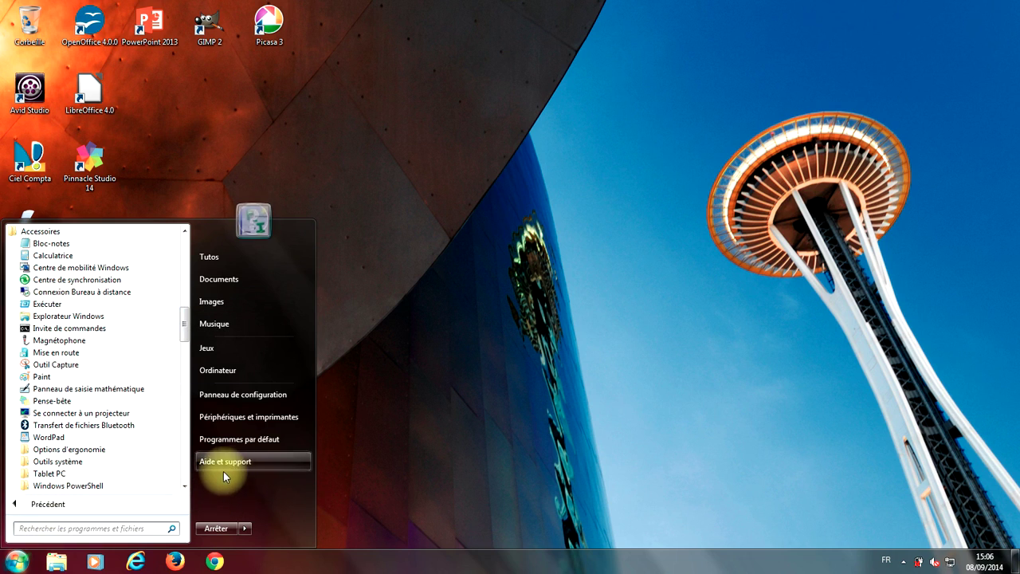
left_click(436, 319)
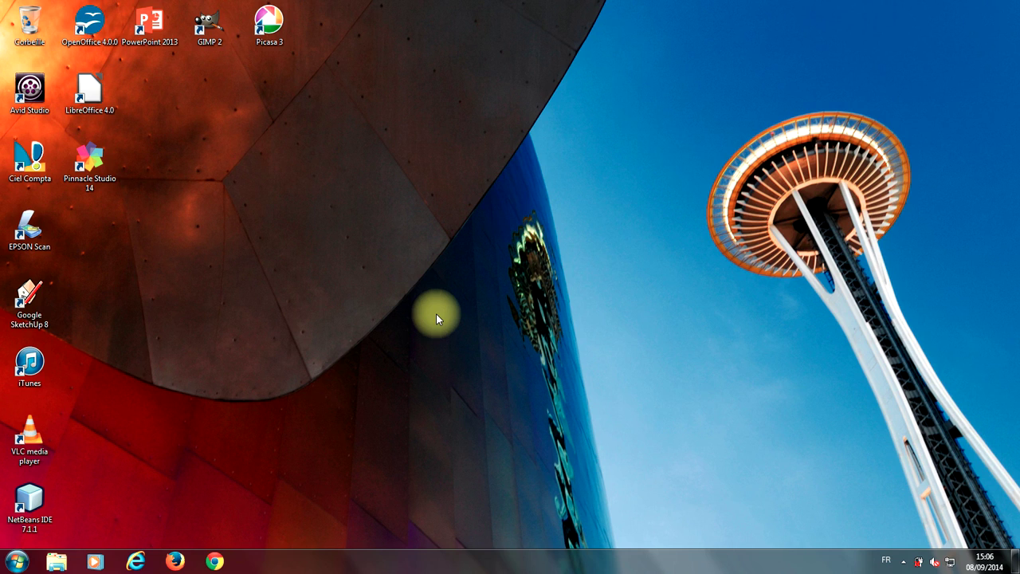
View the Exécuter dialog without running anything, and check the Start menu for an Exécuter entry
key("super+r")
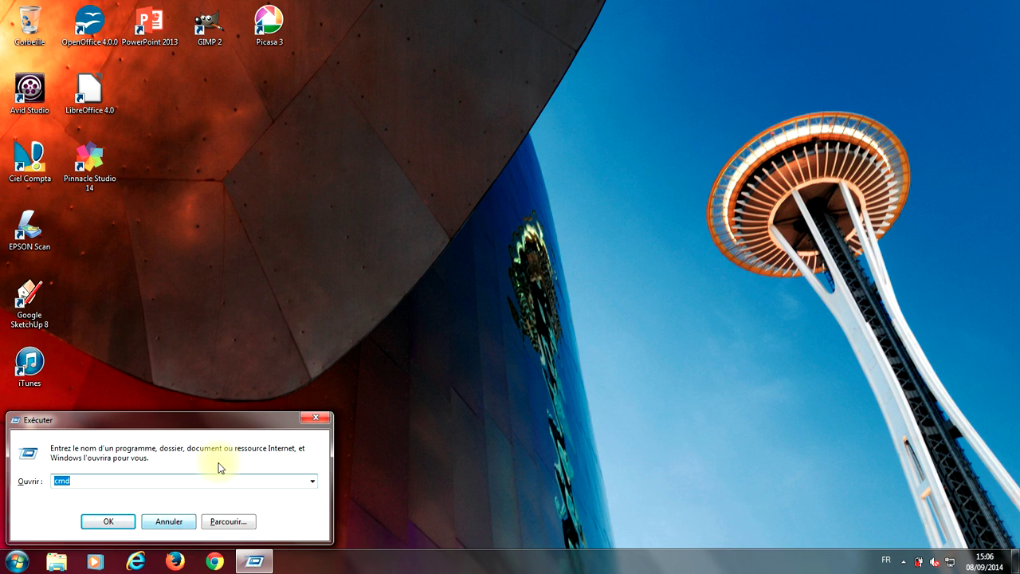
left_click(314, 417)
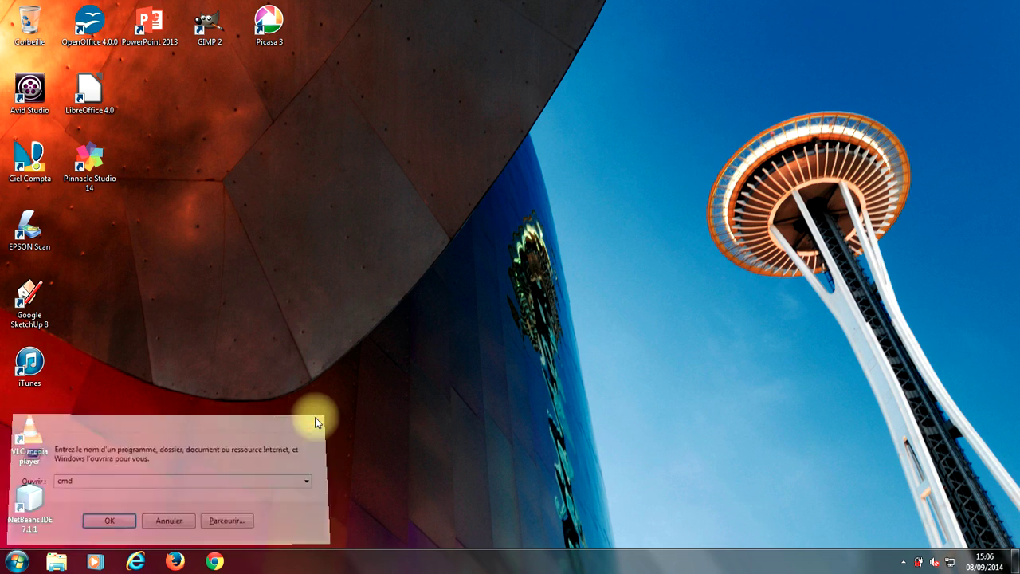
left_click(16, 561)
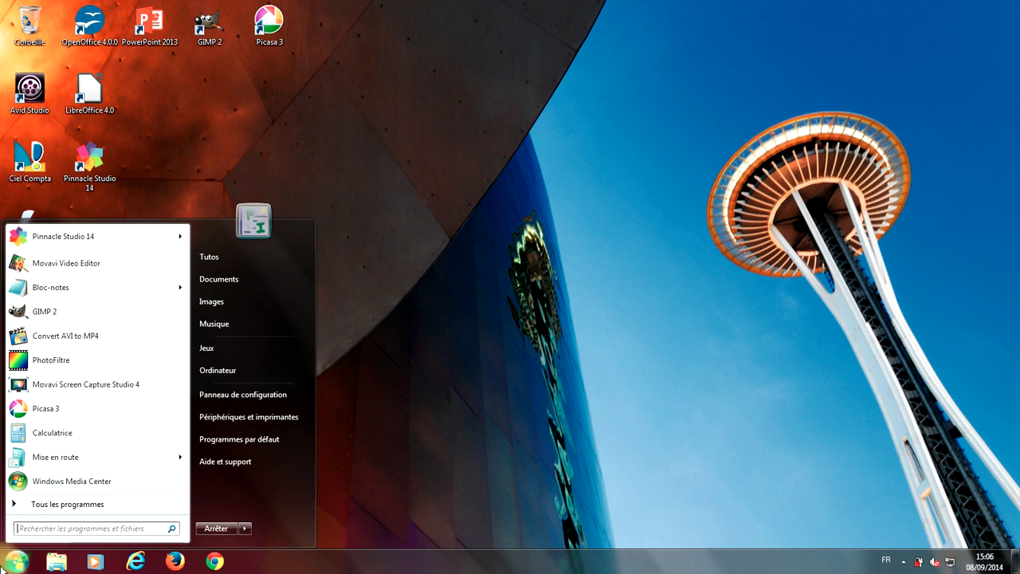
left_click(19, 563)
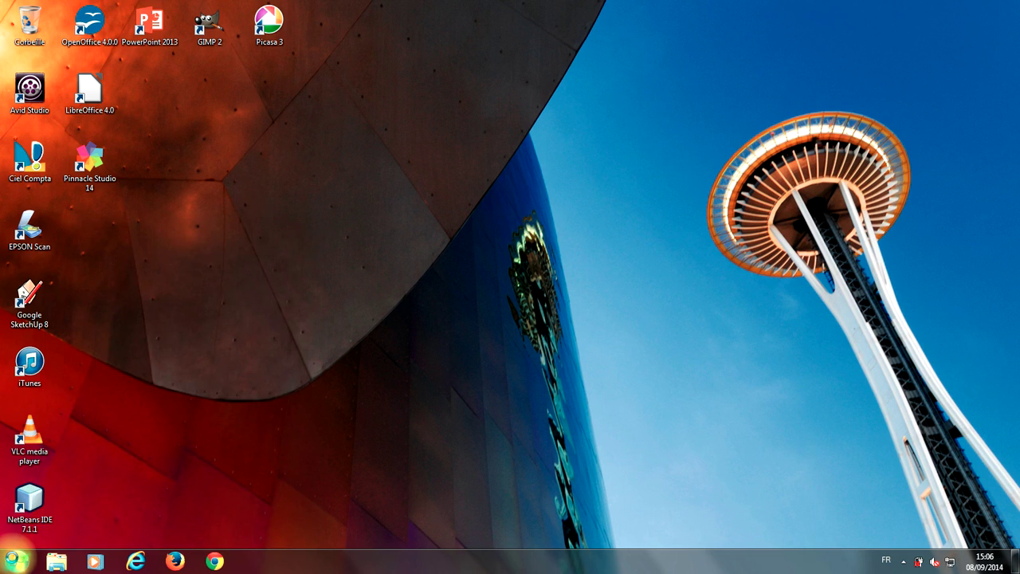
Enable the Commande Exécuter option in the Start menu customization and apply the change
right_click(18, 562)
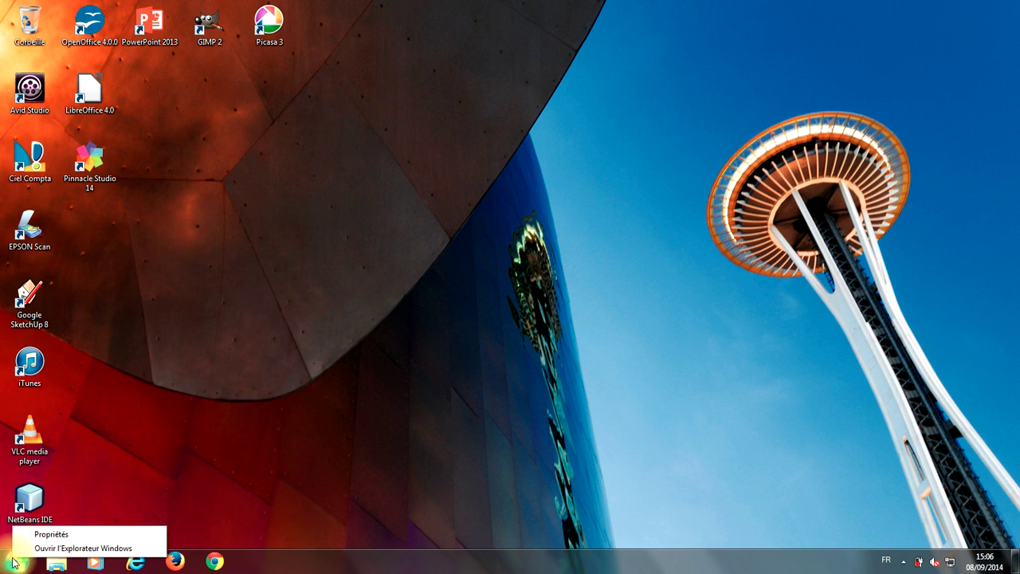
left_click(60, 535)
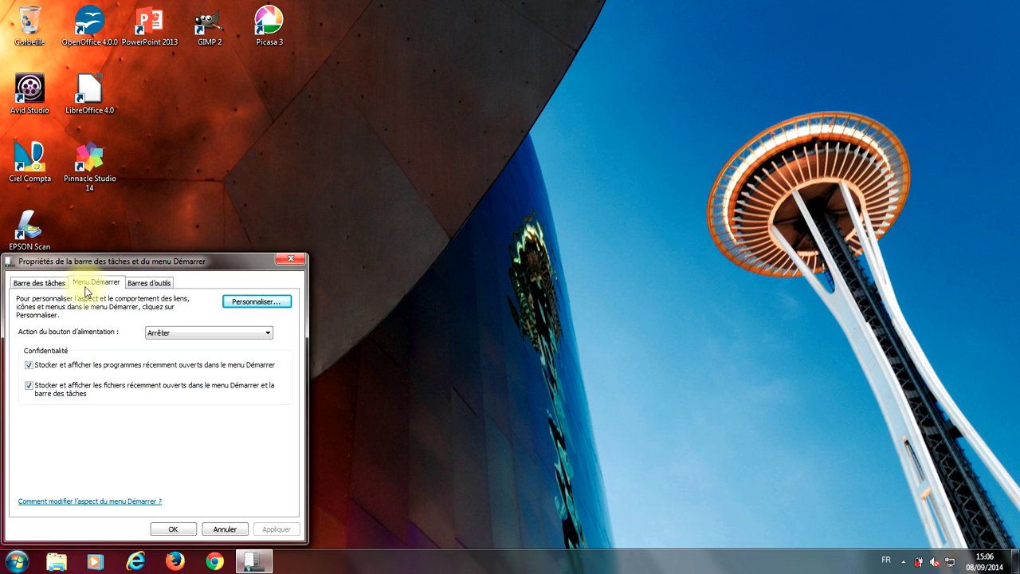
left_click(280, 309)
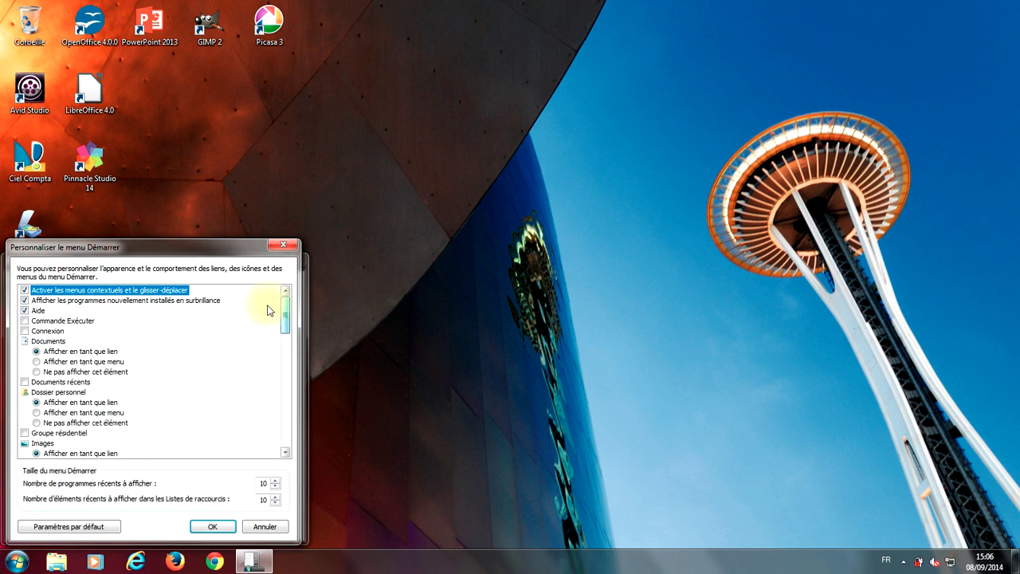
left_click(25, 321)
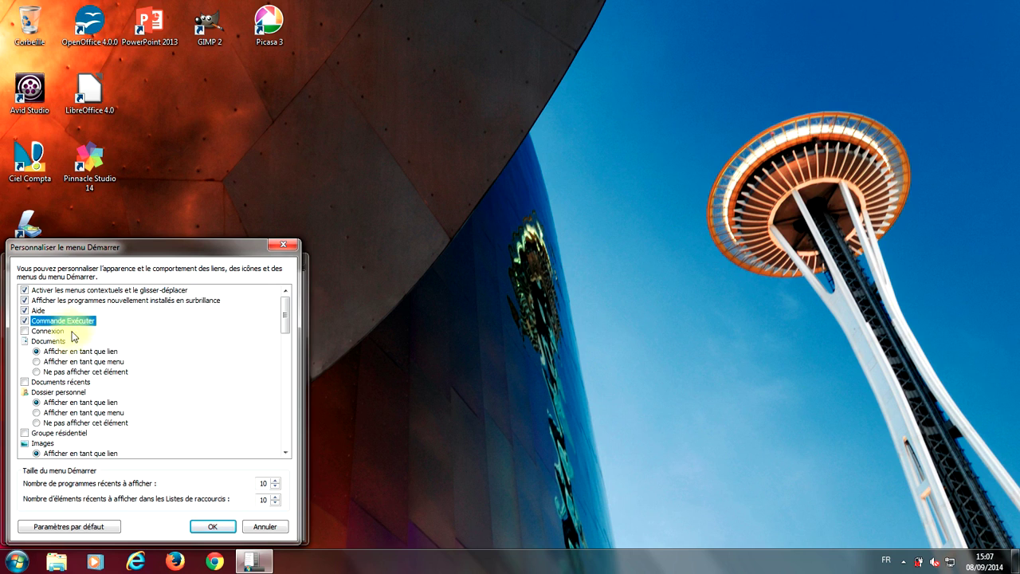
left_click(214, 527)
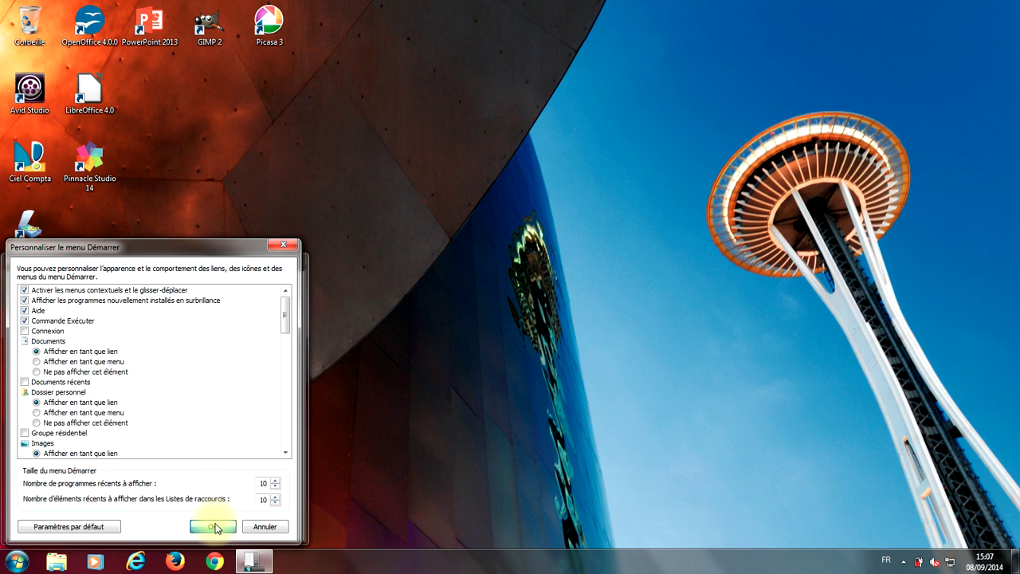
left_click(173, 529)
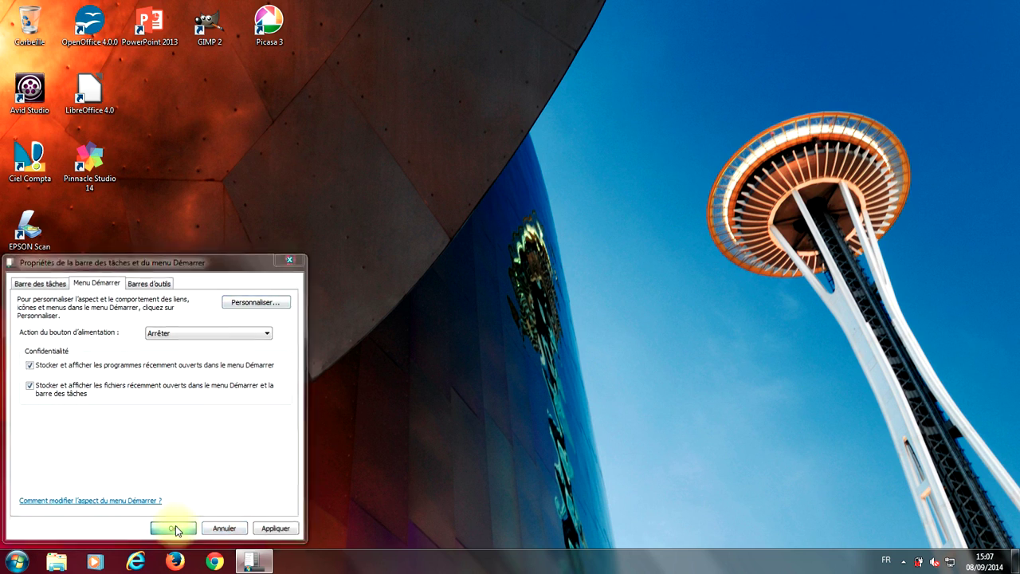
Check the Start menu for the Exécuter entry and look through the Accessoires programs again
left_click(18, 561)
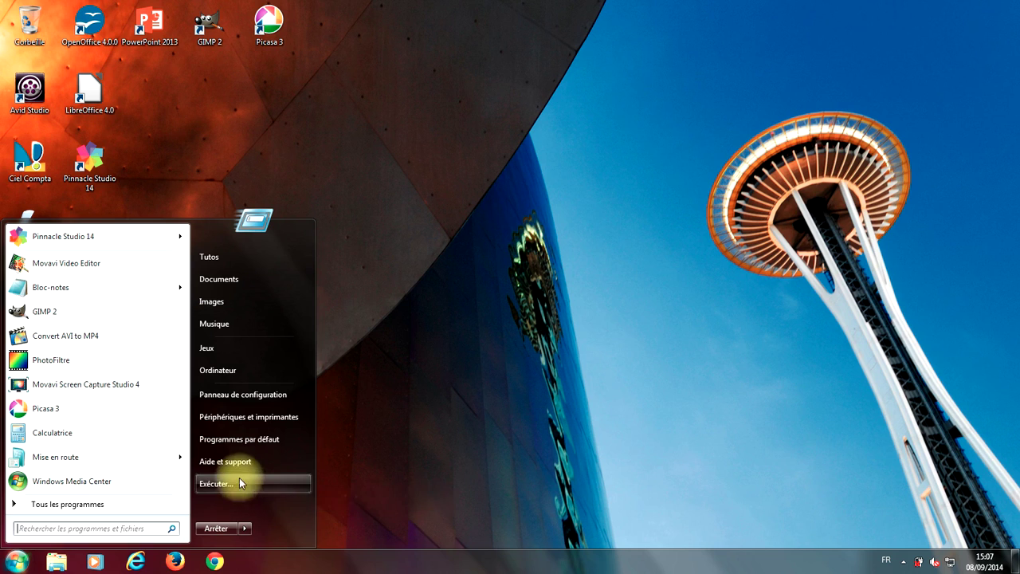
left_click(92, 504)
scroll(95, 410, "down", 5)
scroll(93, 408, "down", 5)
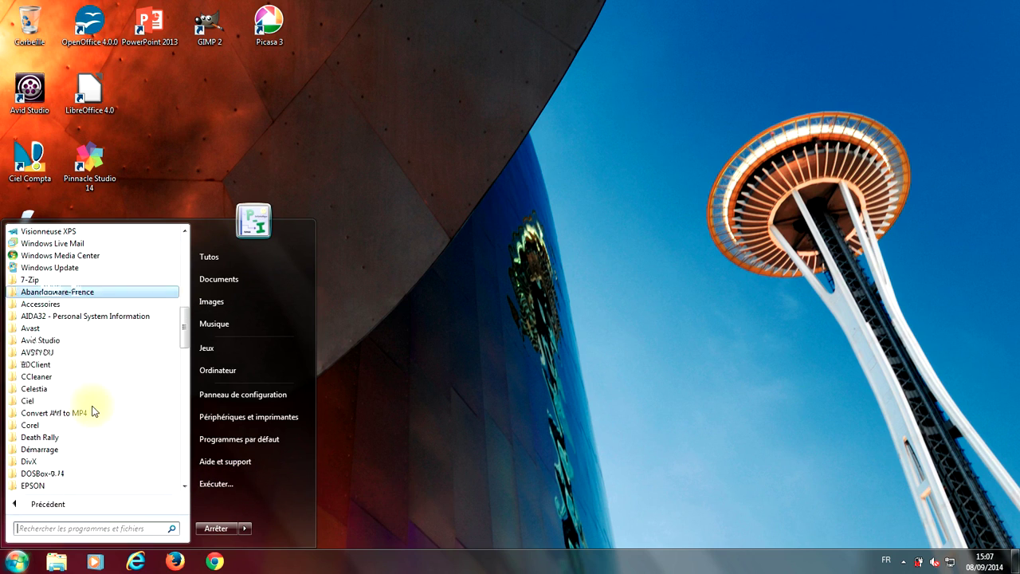
left_click(44, 307)
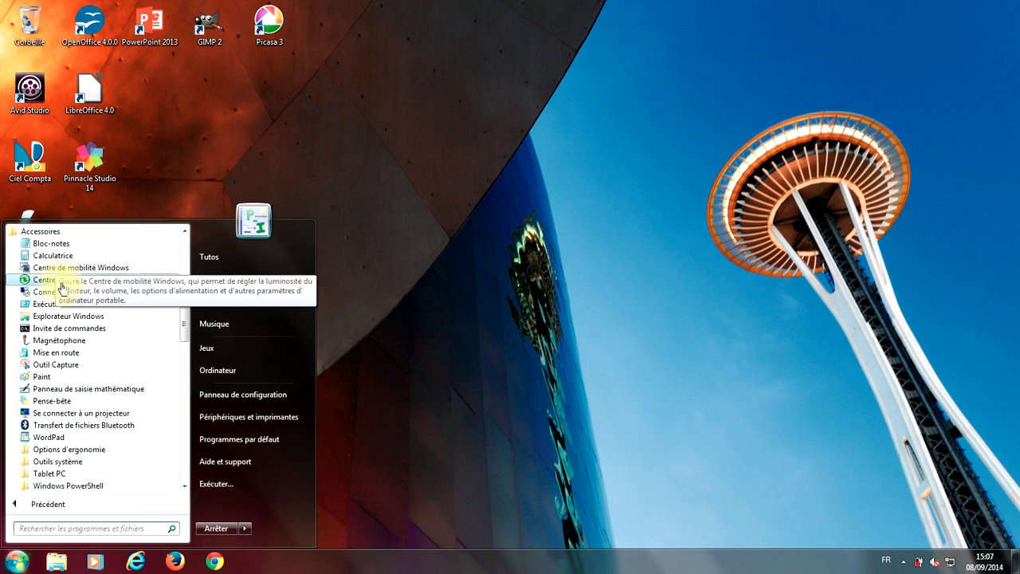
left_click(481, 337)
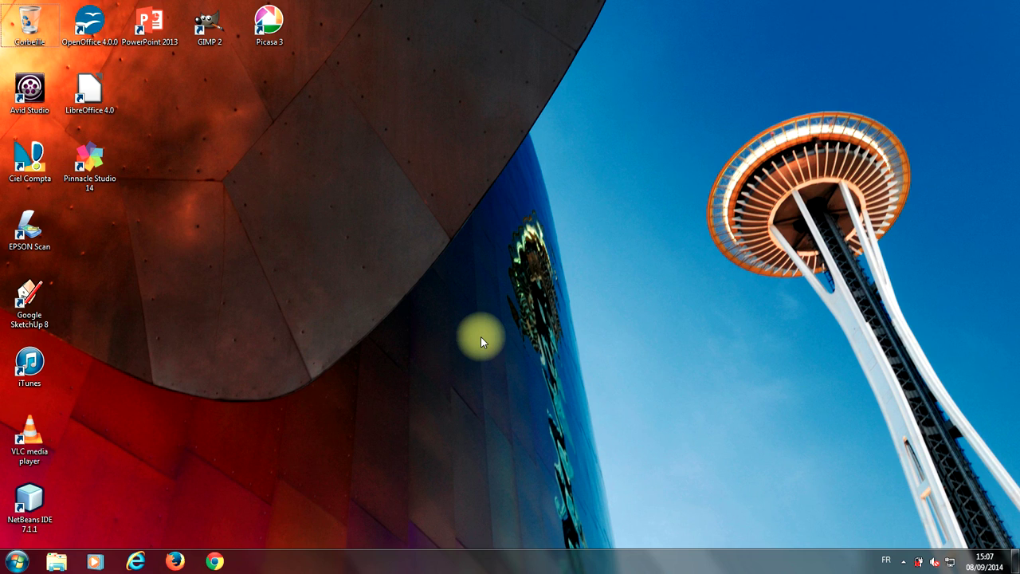
Launch the system configuration utility by running msconfig from the Exécuter dialog
key("super+r")
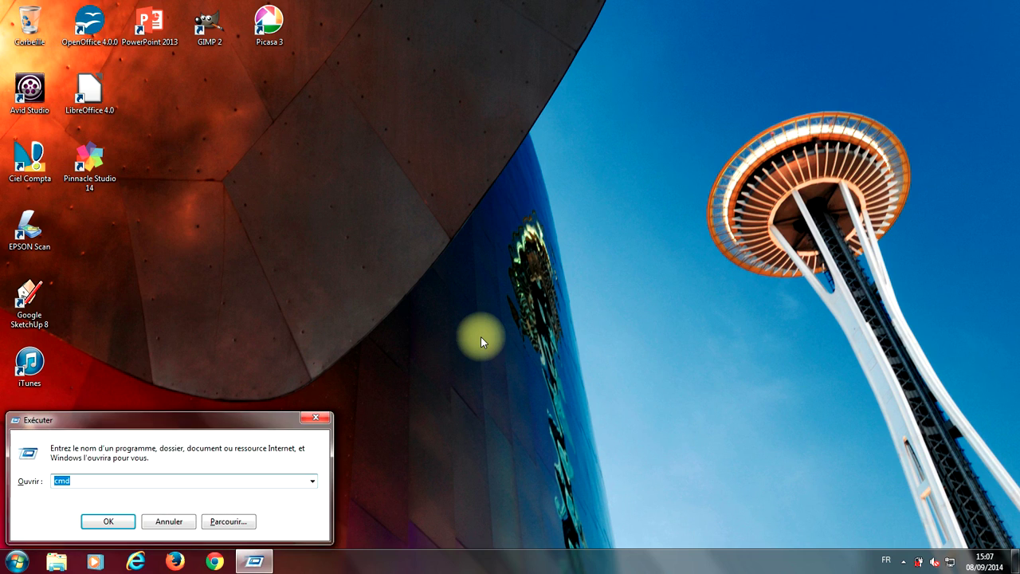
key("BackSpace")
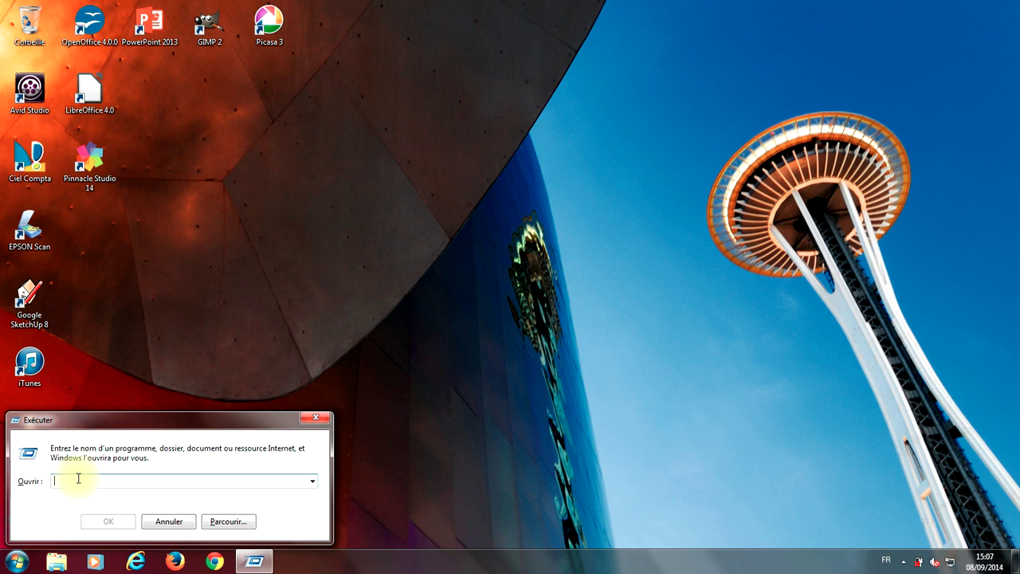
type("ms")
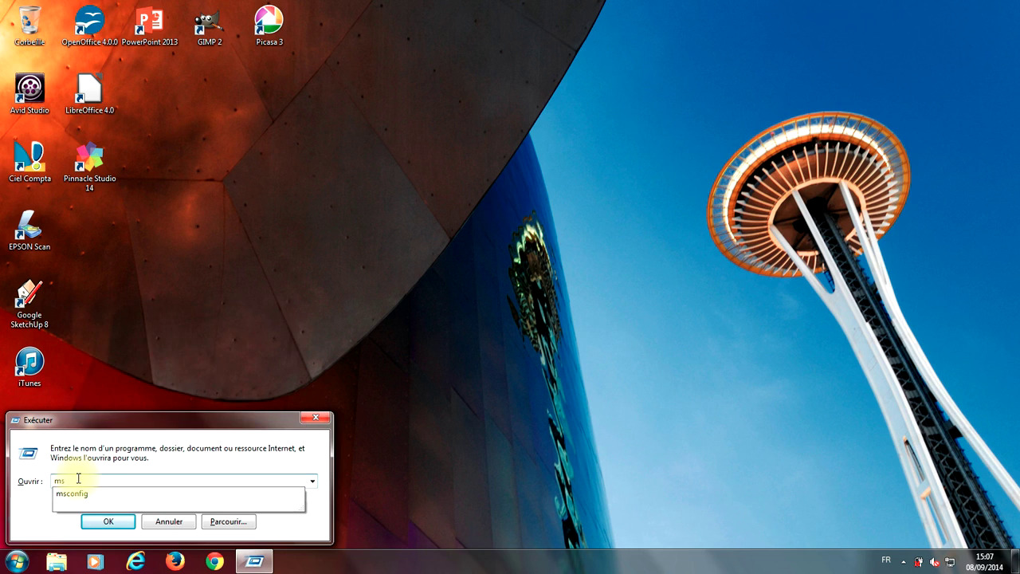
type("config")
left_click(78, 479)
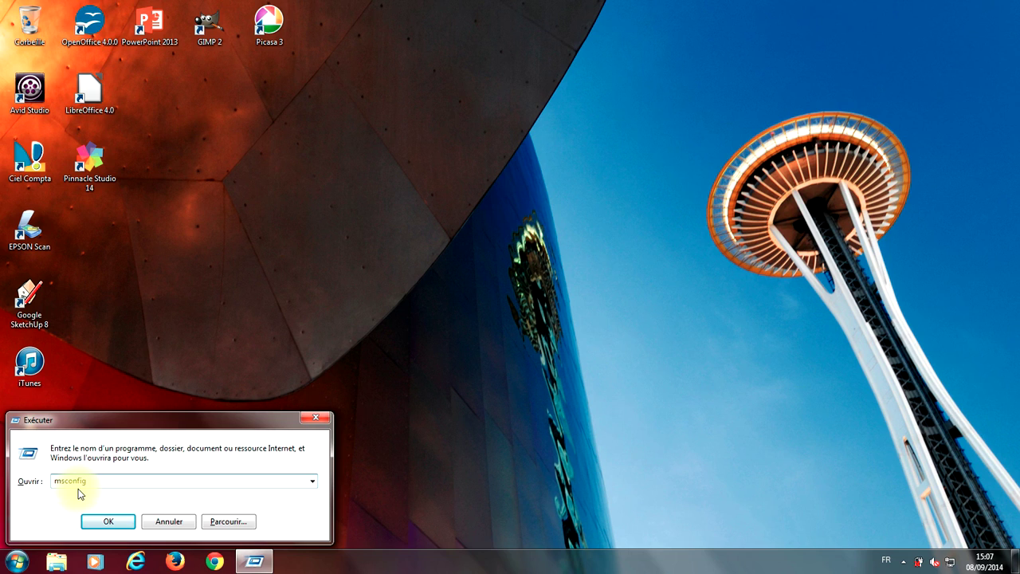
left_click(111, 523)
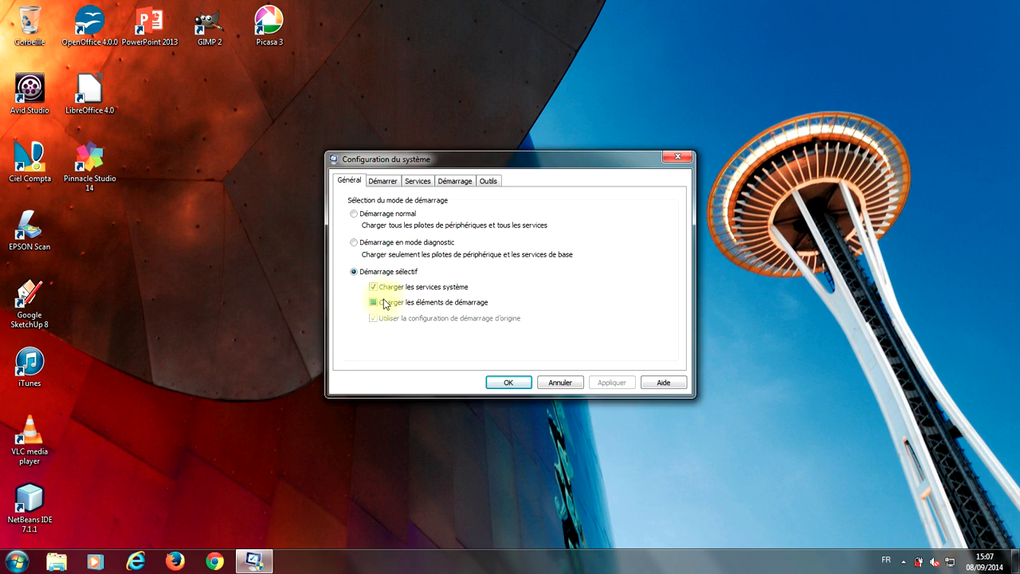
Examine the list of Démarrage items in the system configuration, comparing enabled and disabled programs
left_click(453, 181)
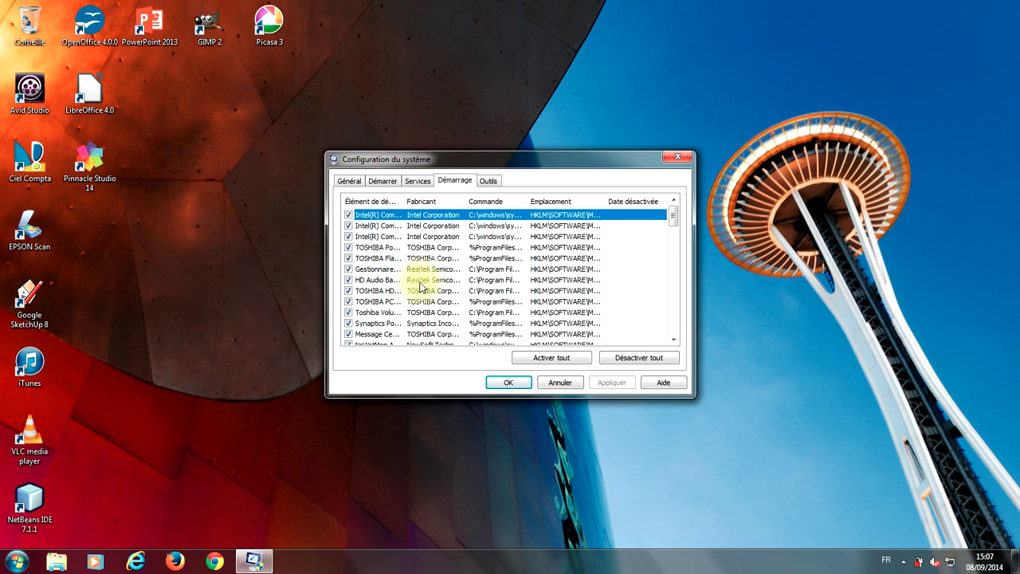
scroll(422, 287, "down", 5)
scroll(424, 292, "up", 5)
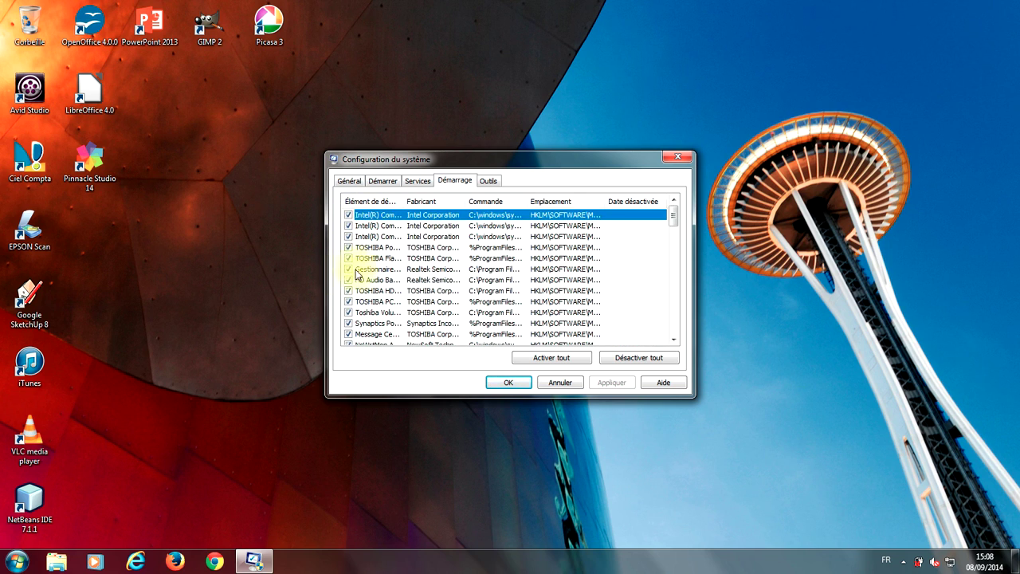
scroll(358, 295, "down", 3)
scroll(358, 295, "down", 5)
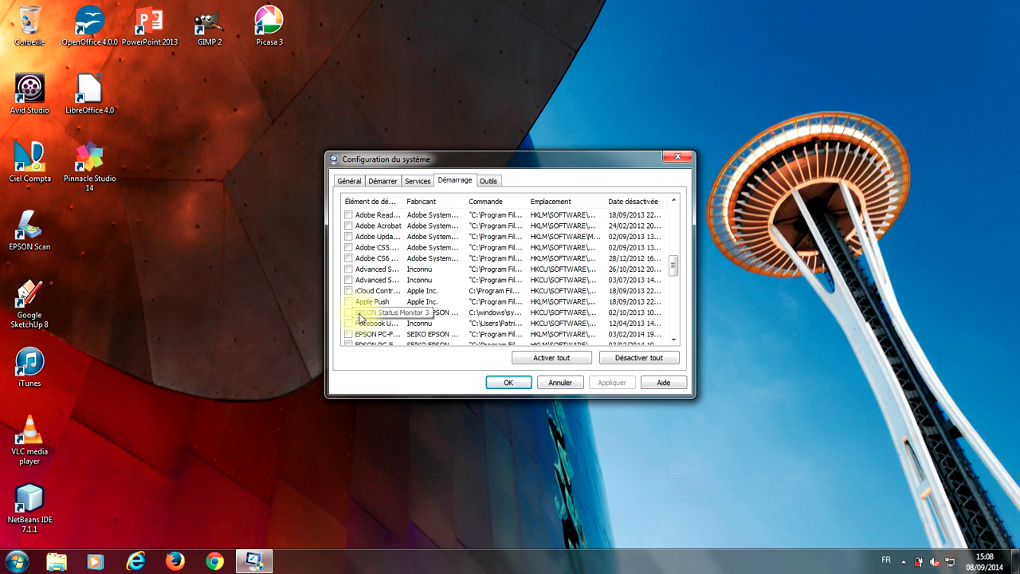
scroll(360, 317, "up", 5)
scroll(359, 285, "down", 9)
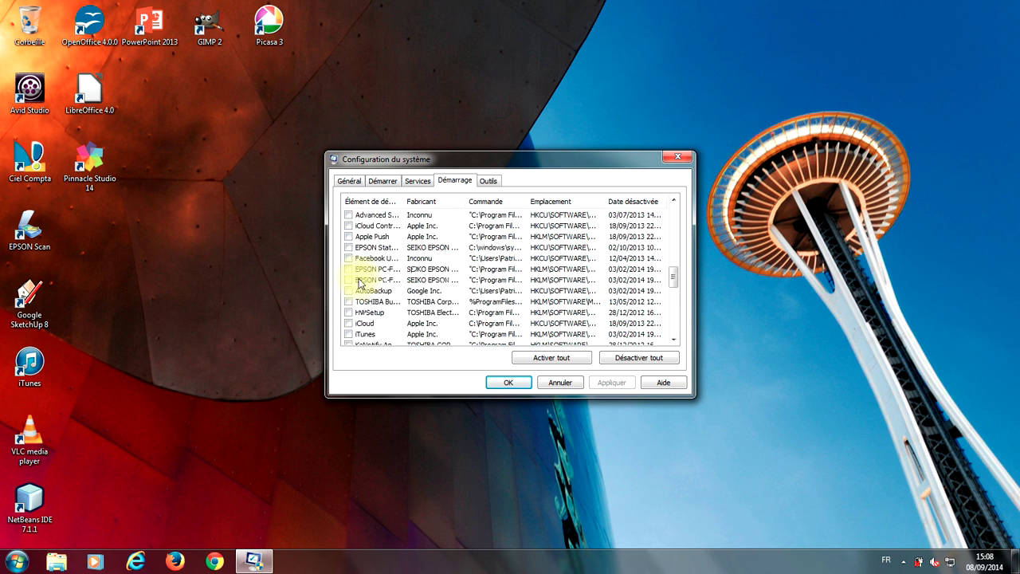
scroll(382, 304, "down", 6)
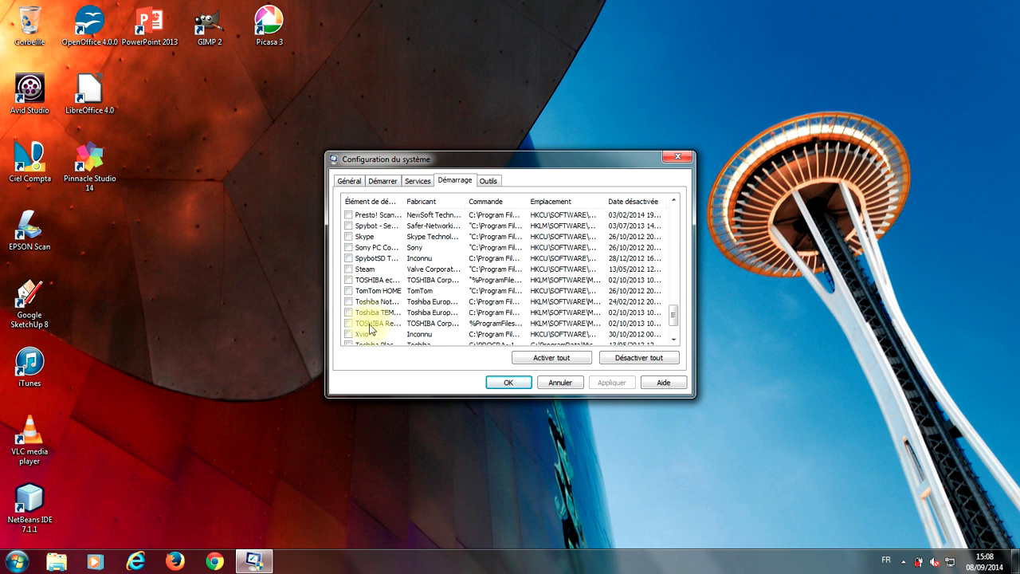
scroll(356, 230, "down", 2)
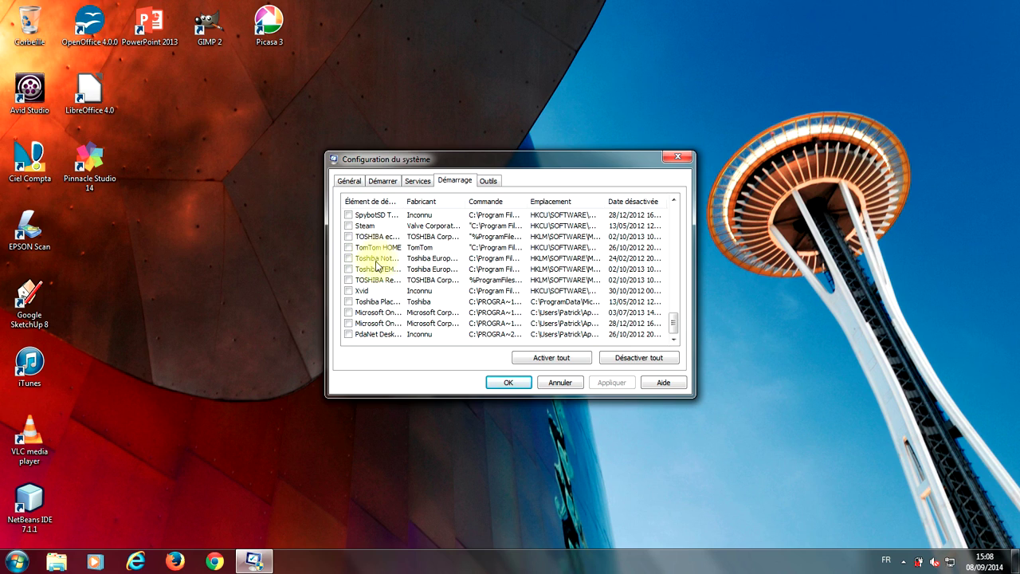
scroll(382, 314, "up", 4)
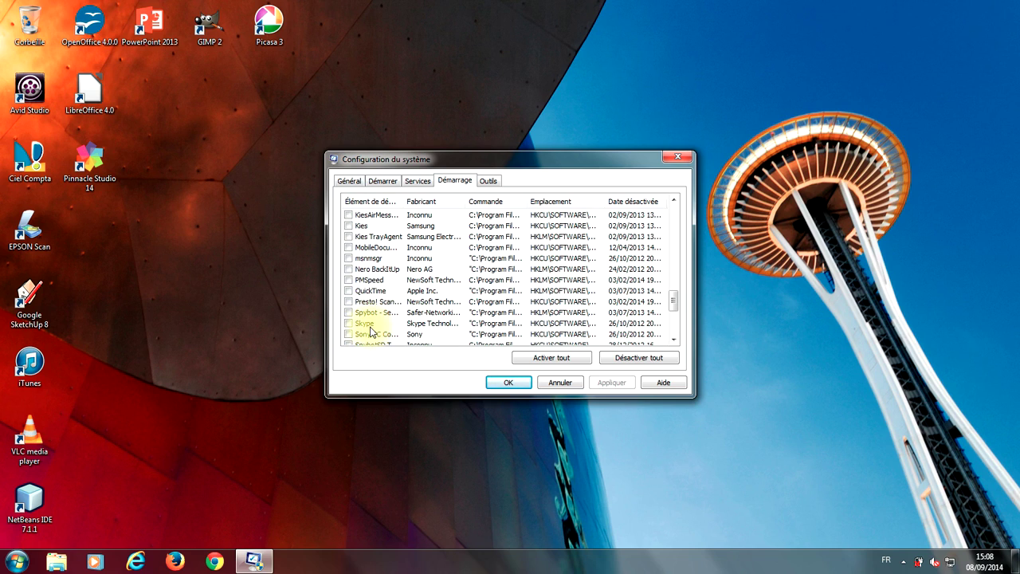
scroll(374, 323, "up", 3)
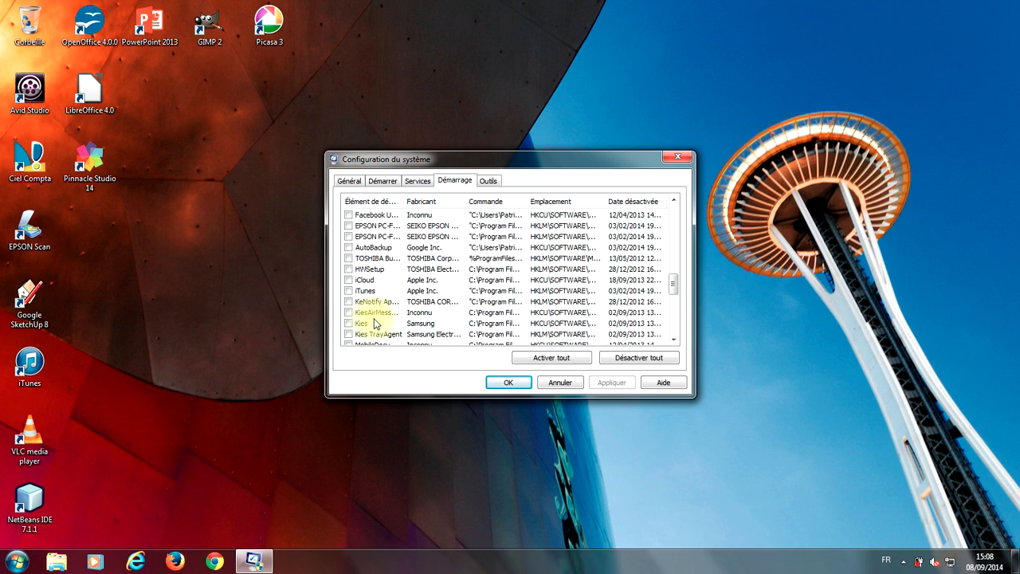
scroll(364, 285, "up", 1)
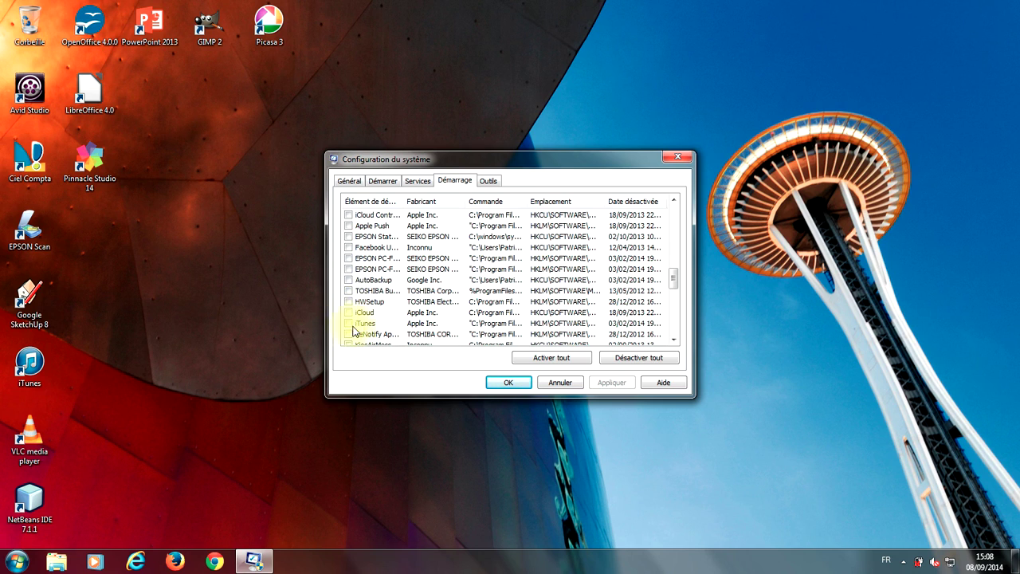
Review the disabled and enabled programs throughout the Démarrage list of the system configuration
scroll(359, 279, "up", 1)
scroll(373, 299, "down", 2)
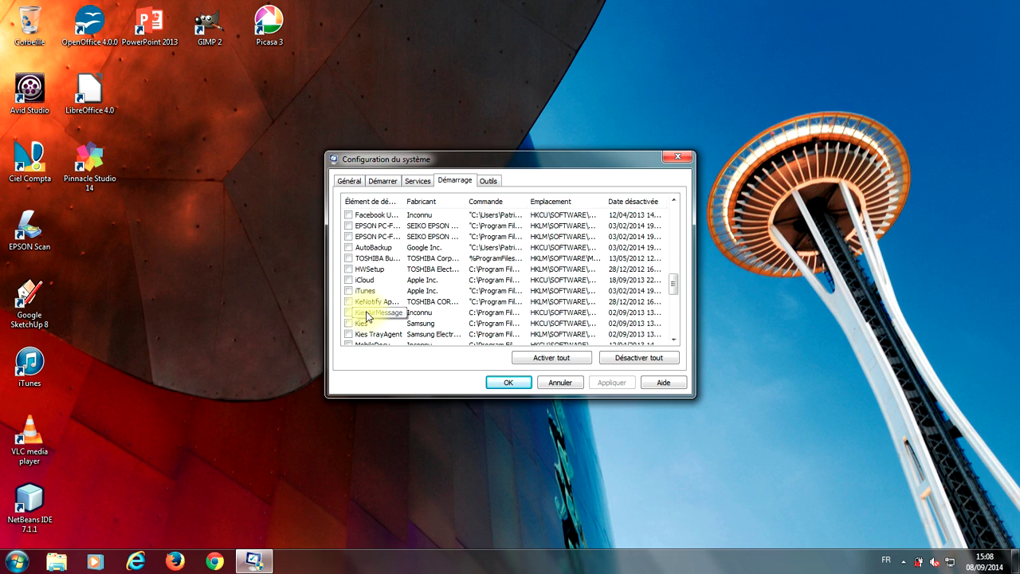
scroll(371, 311, "up", 1)
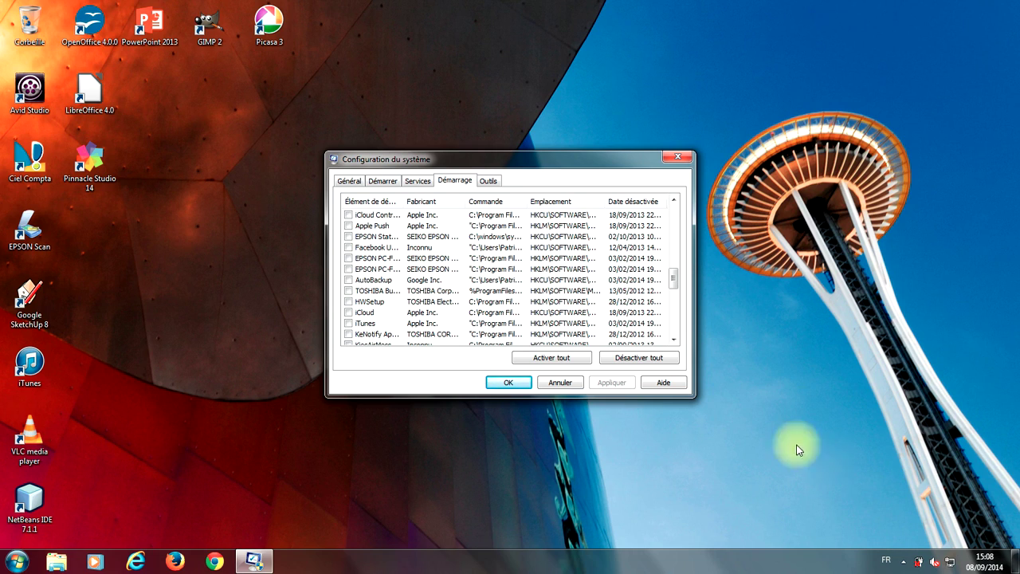
scroll(455, 290, "up", 5)
scroll(421, 290, "up", 5)
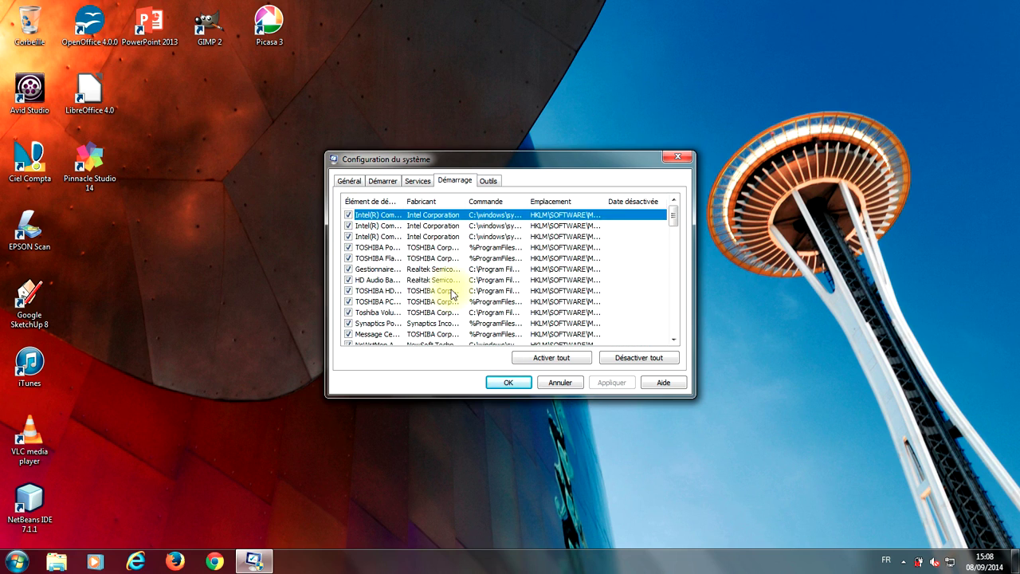
scroll(416, 271, "down", 2)
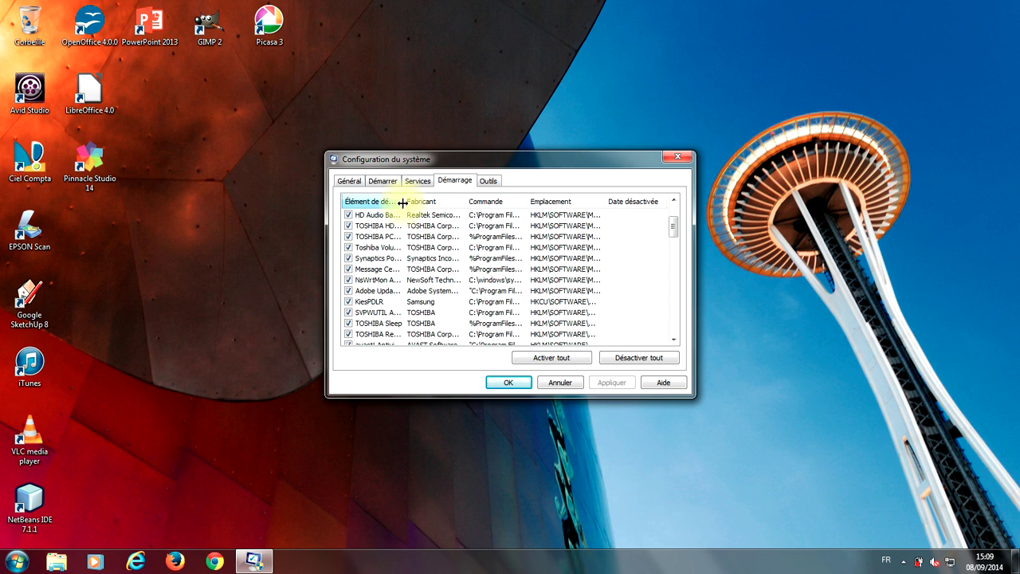
Widen the Élément de démarrage and Commande columns and examine the command path of the RealPlayer (32-bit) entry
left_click_drag(403, 203, 441, 202)
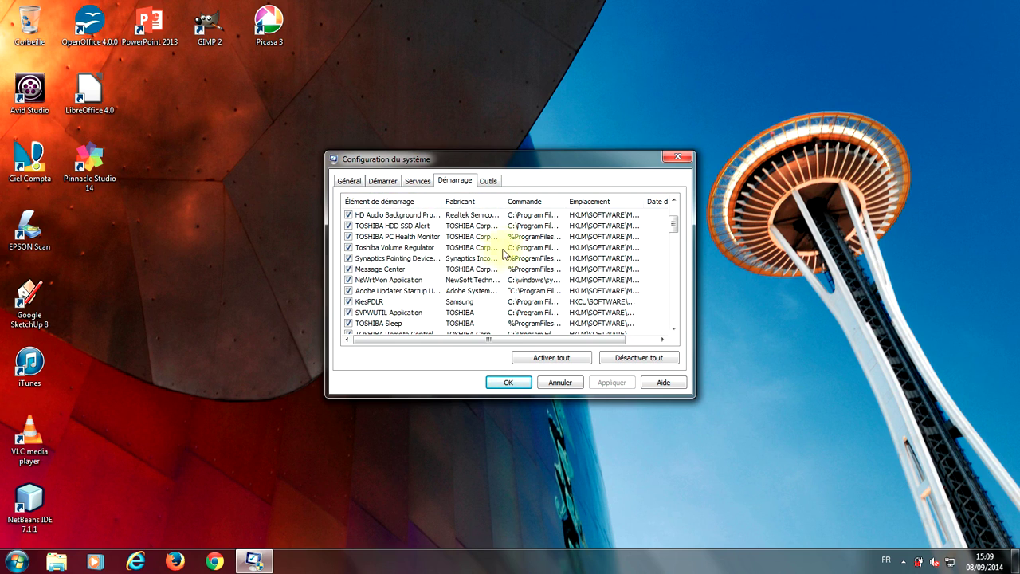
left_click_drag(567, 201, 661, 200)
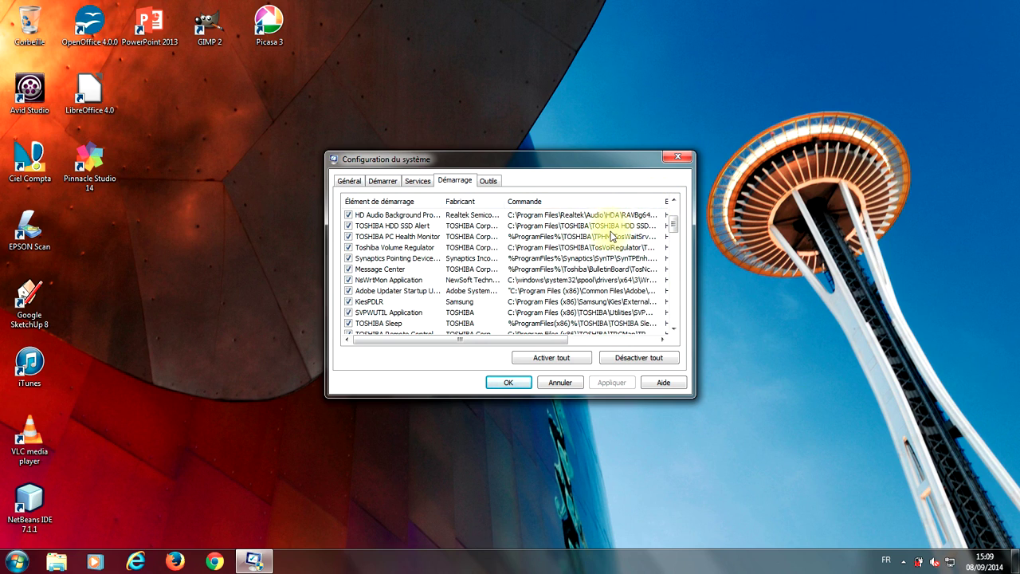
scroll(614, 242, "down", 3)
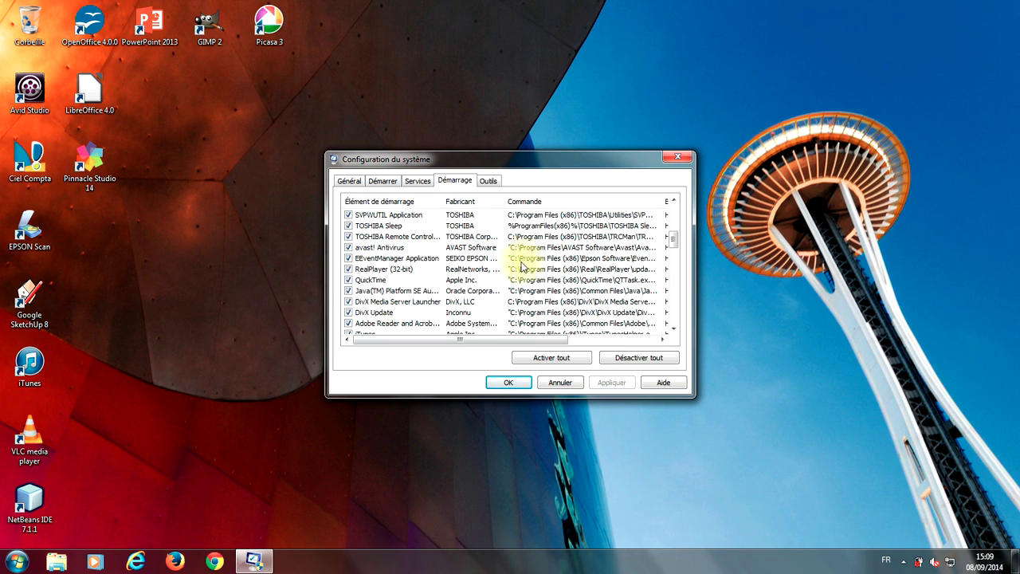
left_click(370, 271)
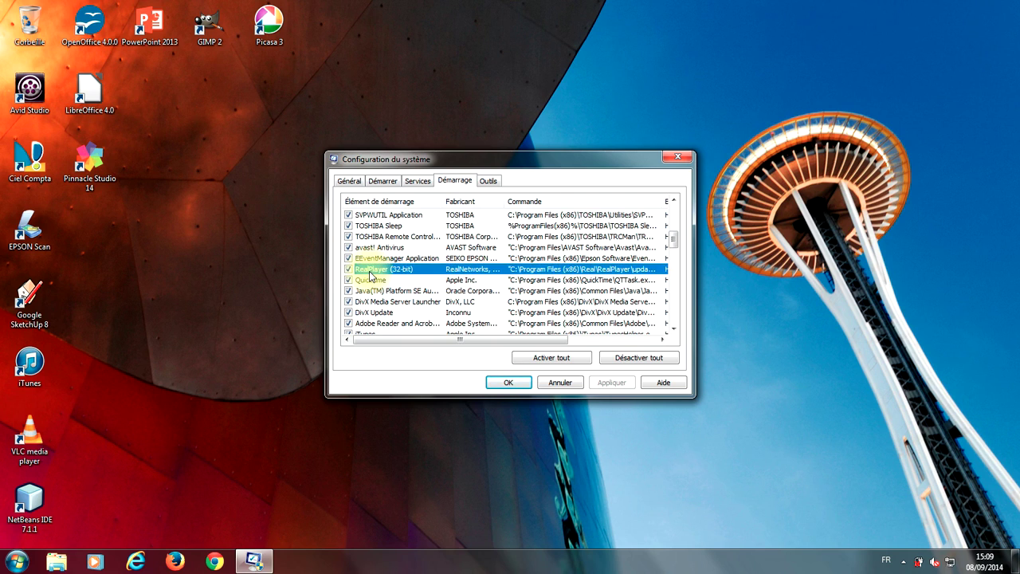
left_click_drag(537, 341, 592, 342)
left_click_drag(576, 201, 630, 204)
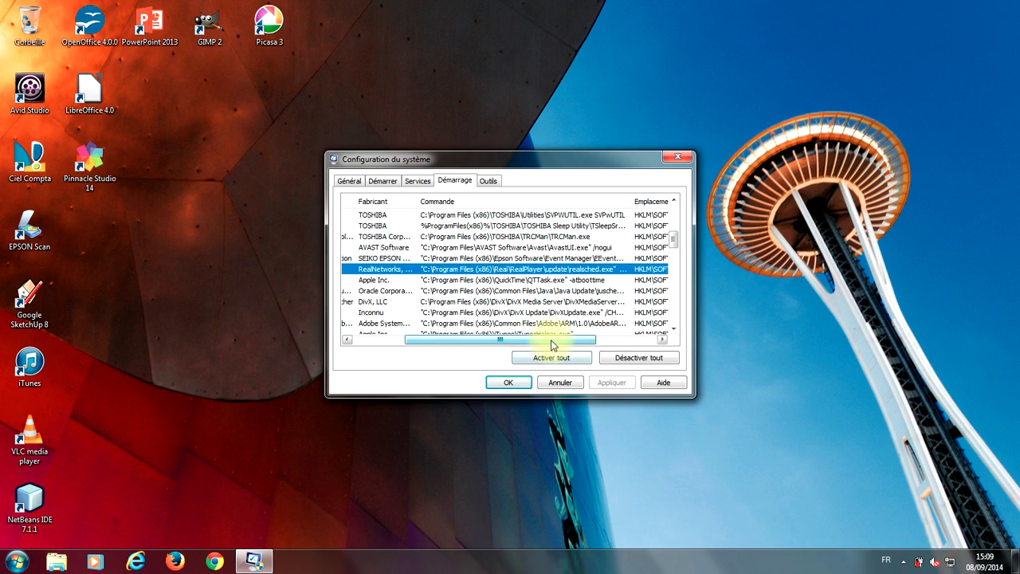
left_click_drag(552, 345, 467, 341)
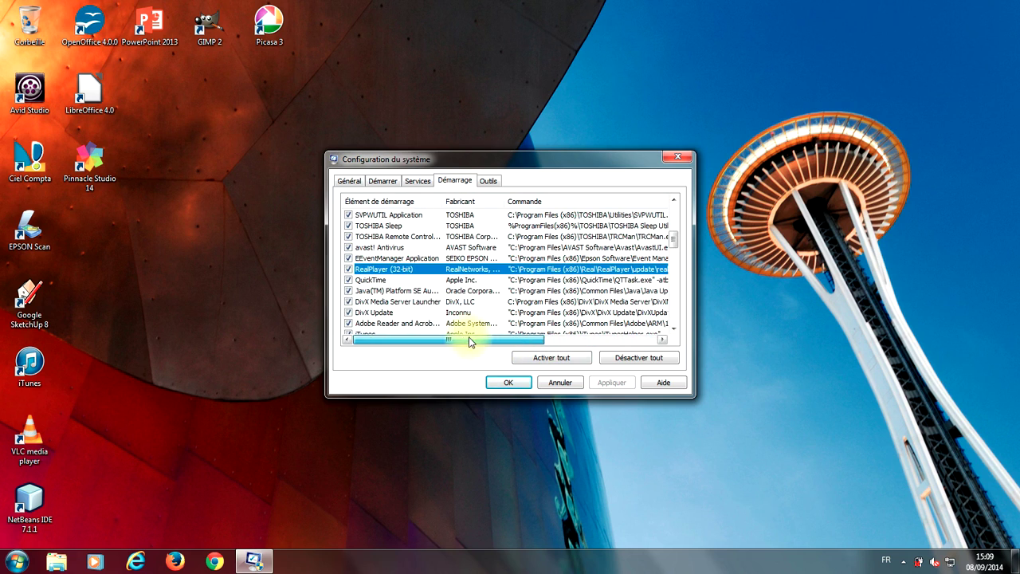
Disable RealPlayer (32-bit), QuickTime, DivX Media Server Launcher, DivX Update and iTunes as startup items
left_click(348, 271)
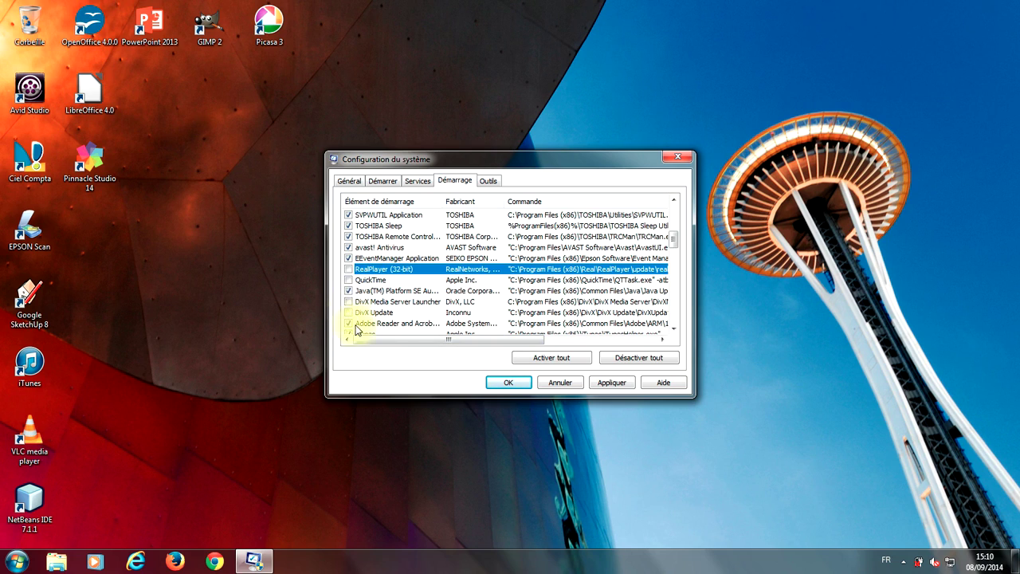
scroll(374, 307, "down", 1)
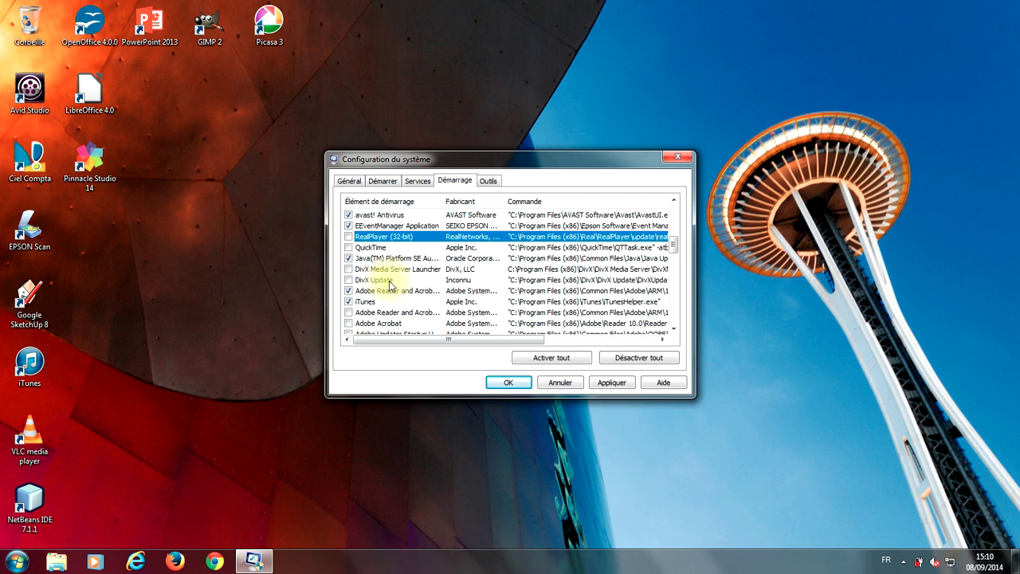
left_click(349, 302)
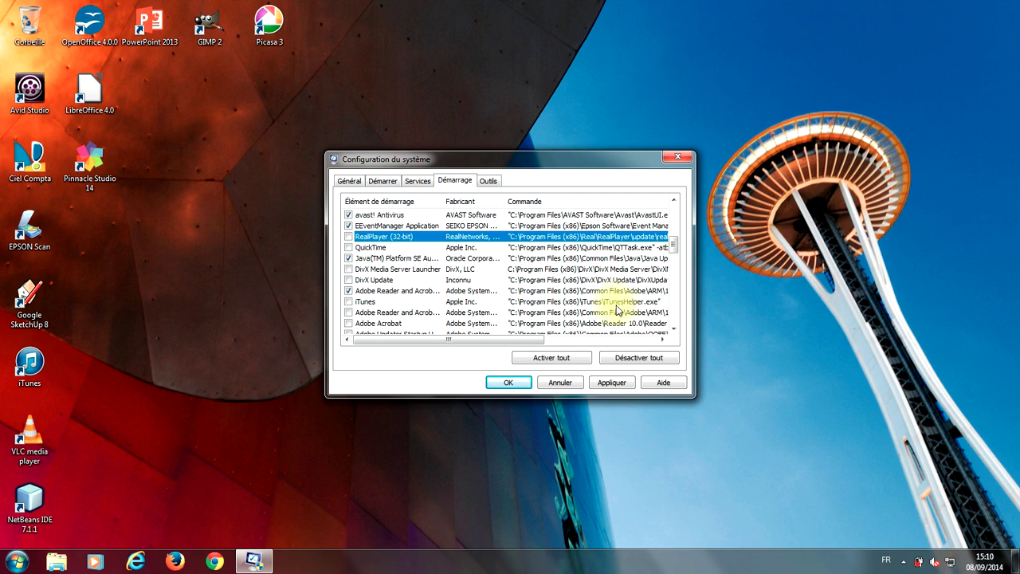
Review the rest of the startup list, then validate the changes and exit without restarting the computer
scroll(638, 309, "down", 4)
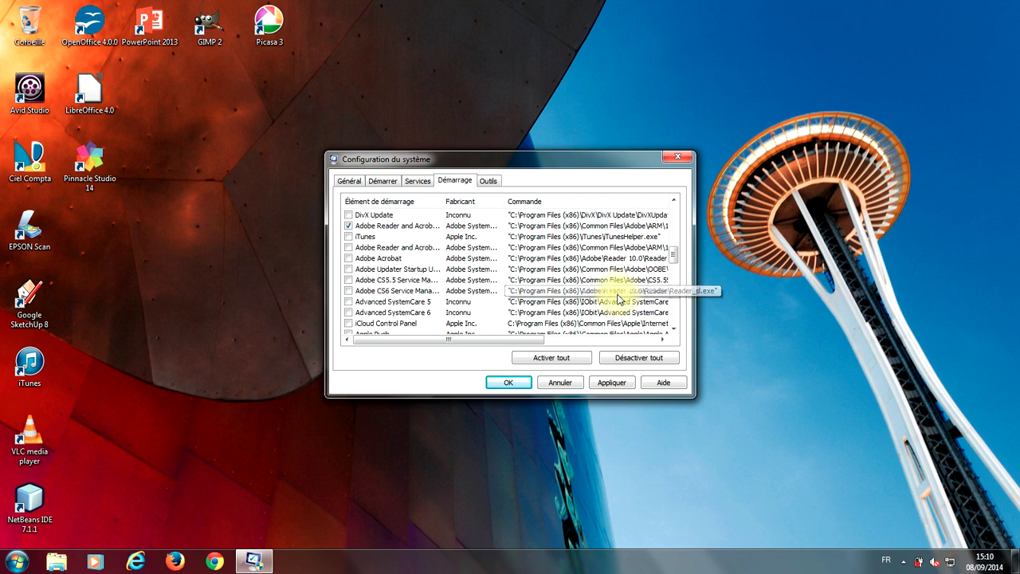
scroll(619, 298, "down", 4)
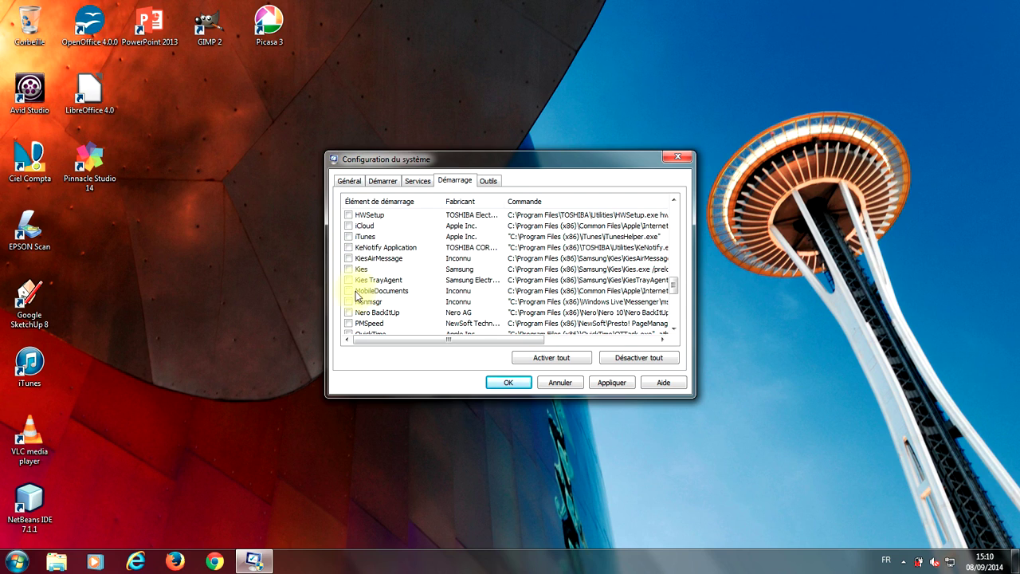
scroll(360, 289, "down", 2)
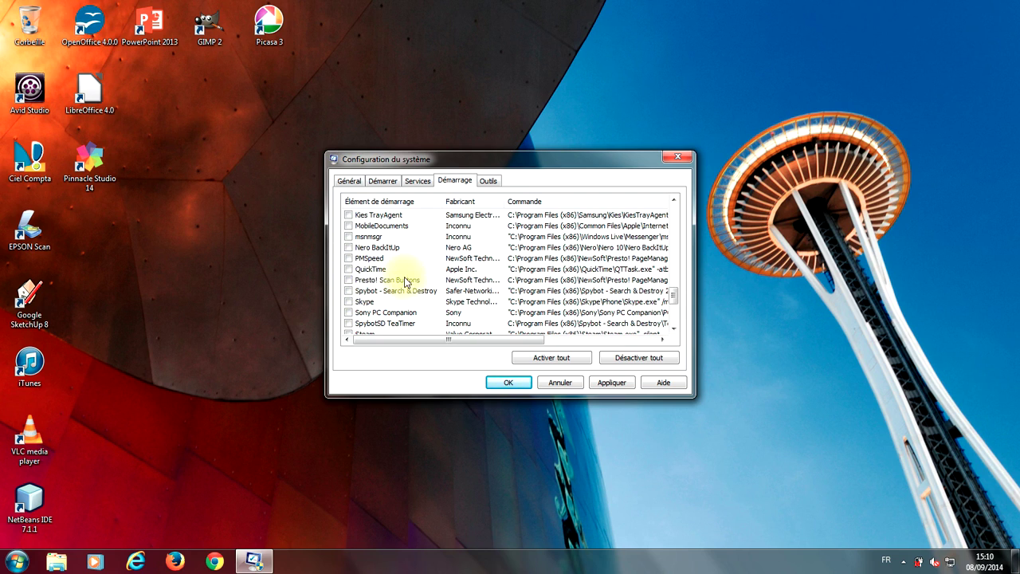
scroll(390, 284, "down", 1)
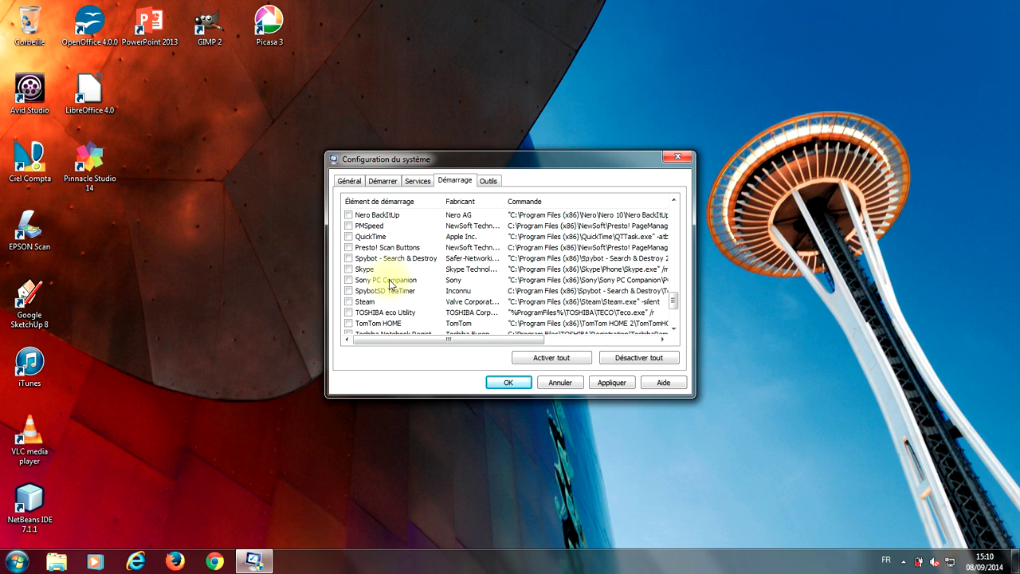
scroll(395, 291, "down", 3)
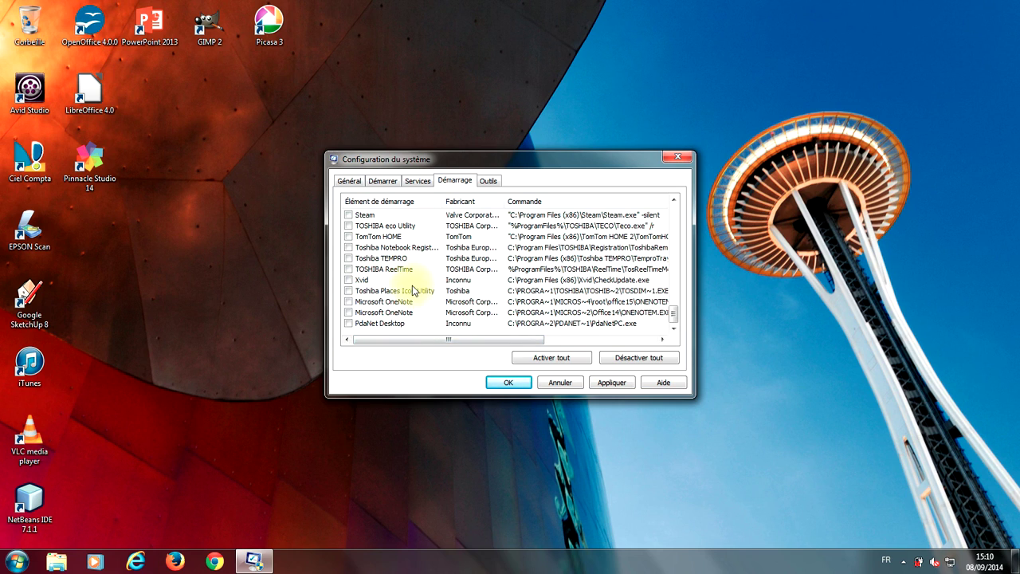
scroll(412, 286, "up", 8)
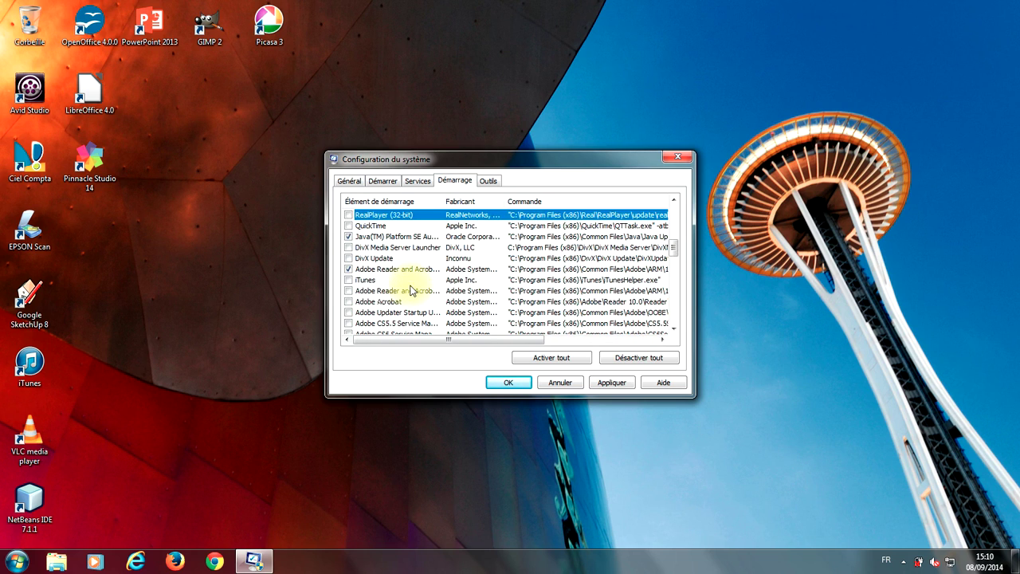
scroll(394, 299, "up", 6)
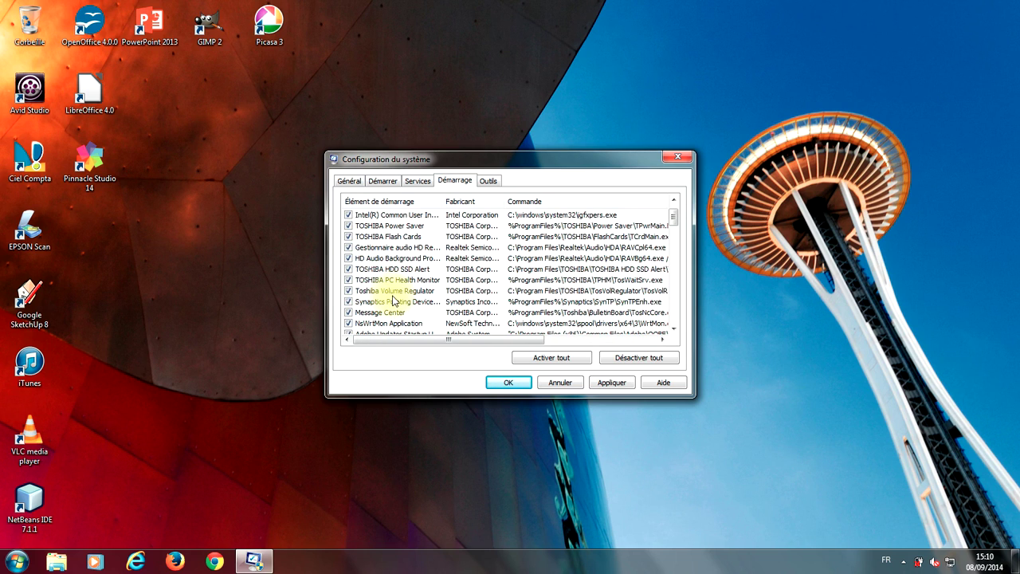
left_click(507, 383)
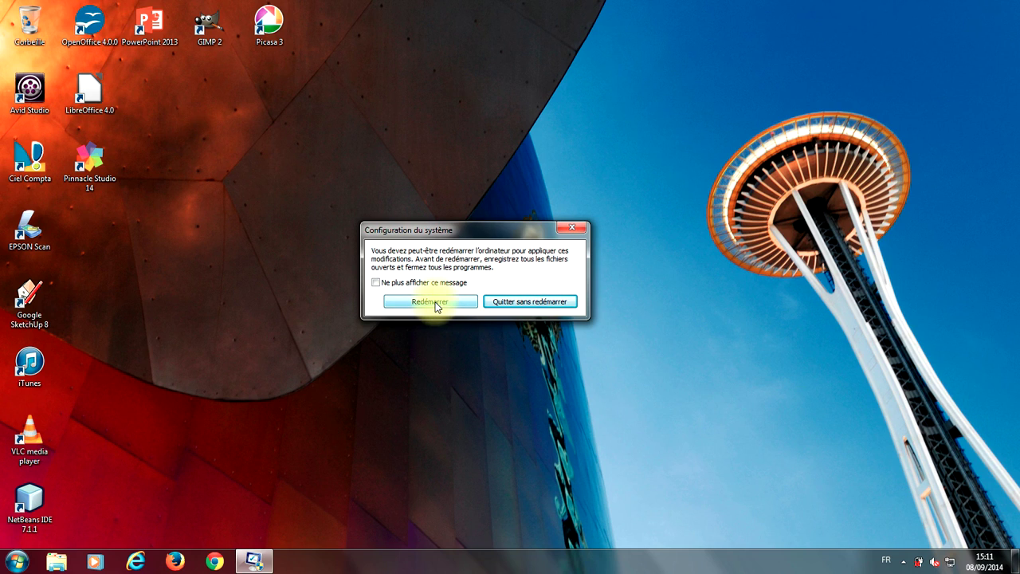
left_click(537, 303)
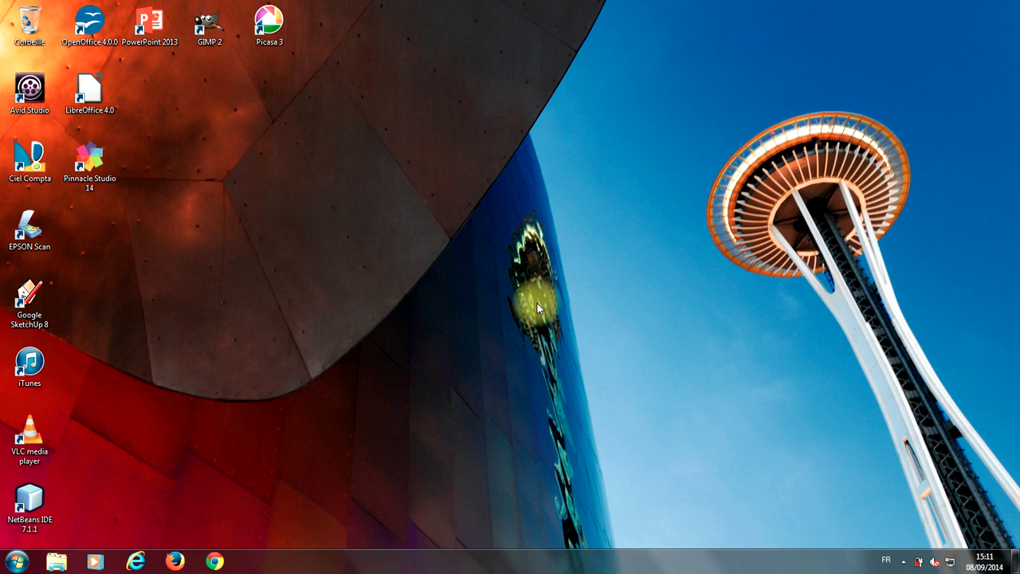
Relaunch the system configuration utility by running msconfig from the Exécuter dialog
left_click(15, 561)
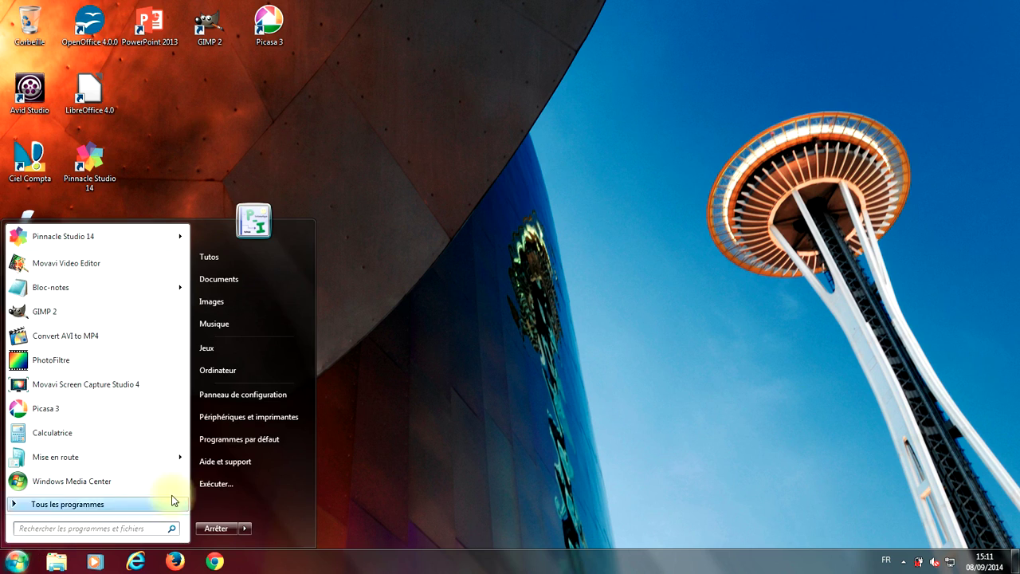
left_click(402, 430)
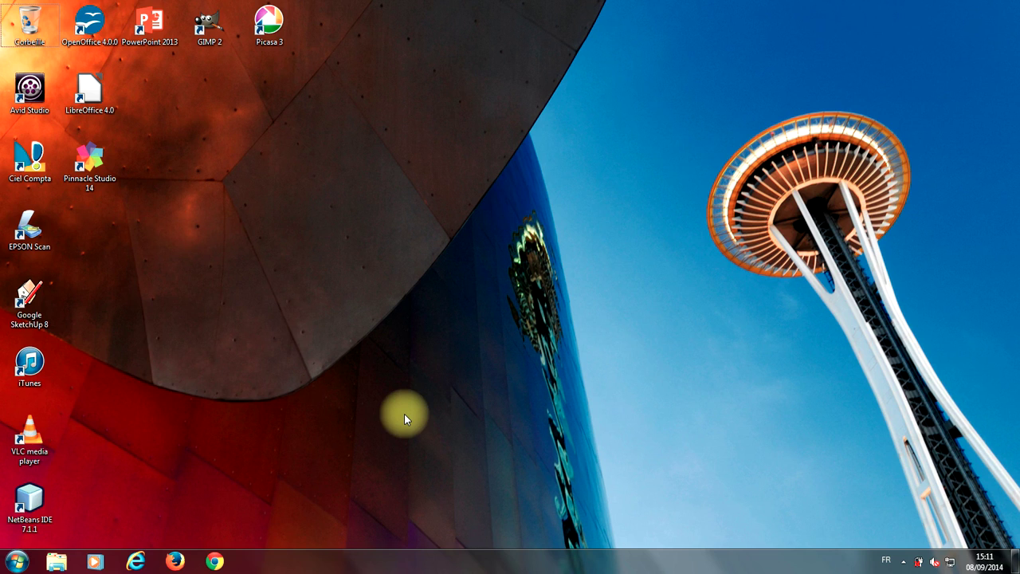
key("super+r")
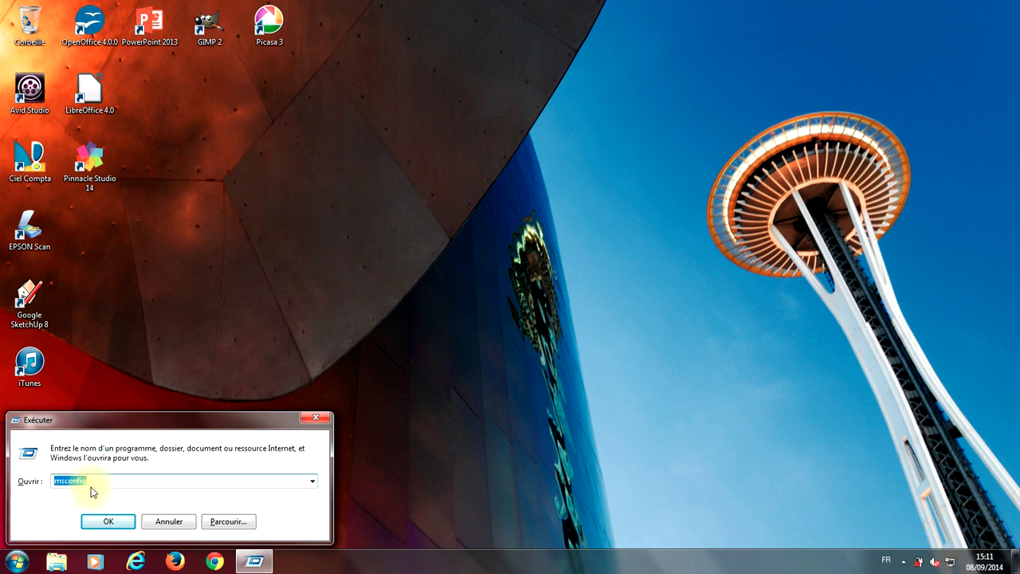
left_click(102, 520)
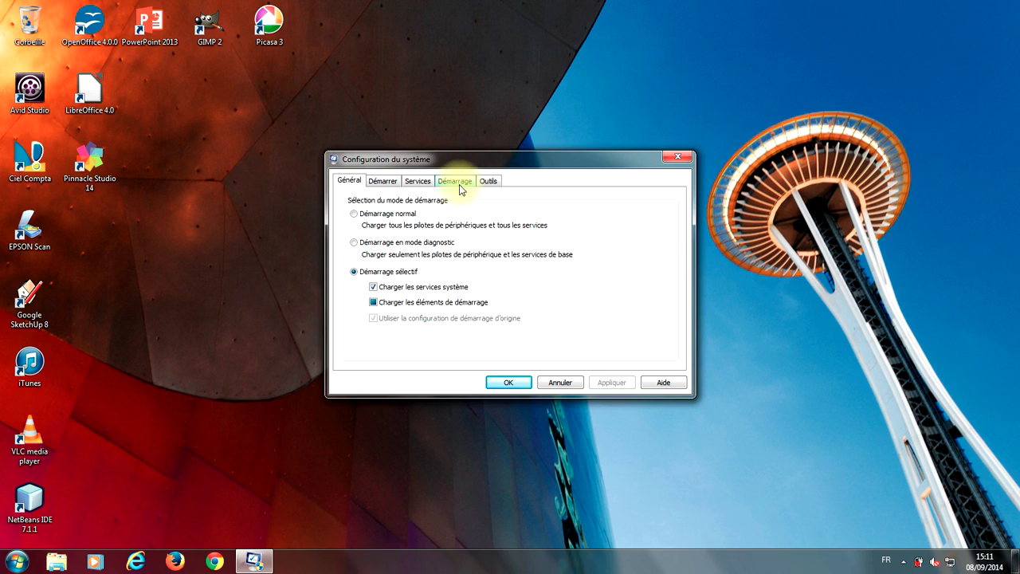
Check the Démarrage list for the newly disabled programs and close the system configuration
left_click(460, 183)
scroll(373, 263, "down", 5)
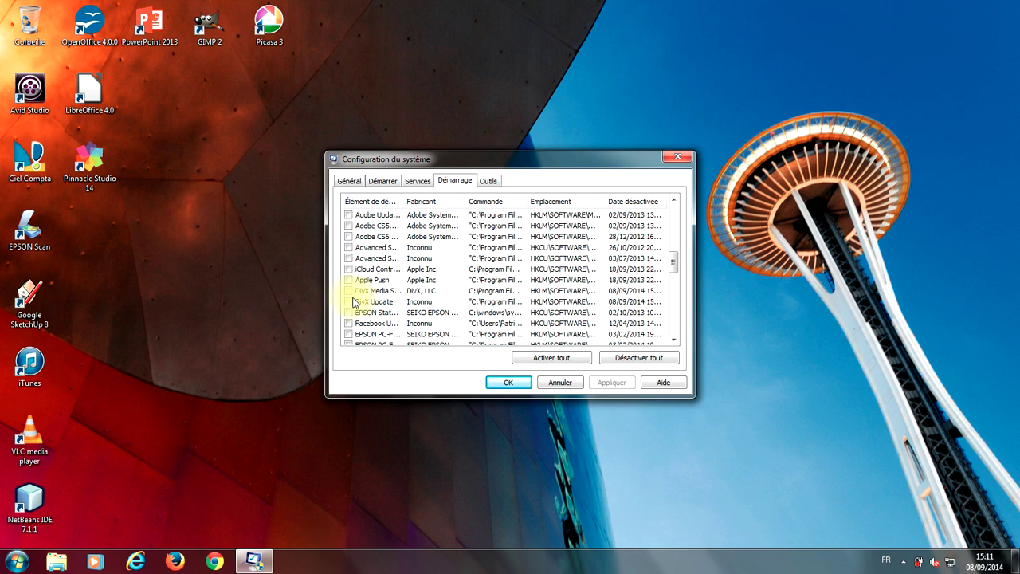
scroll(353, 303, "up", 2)
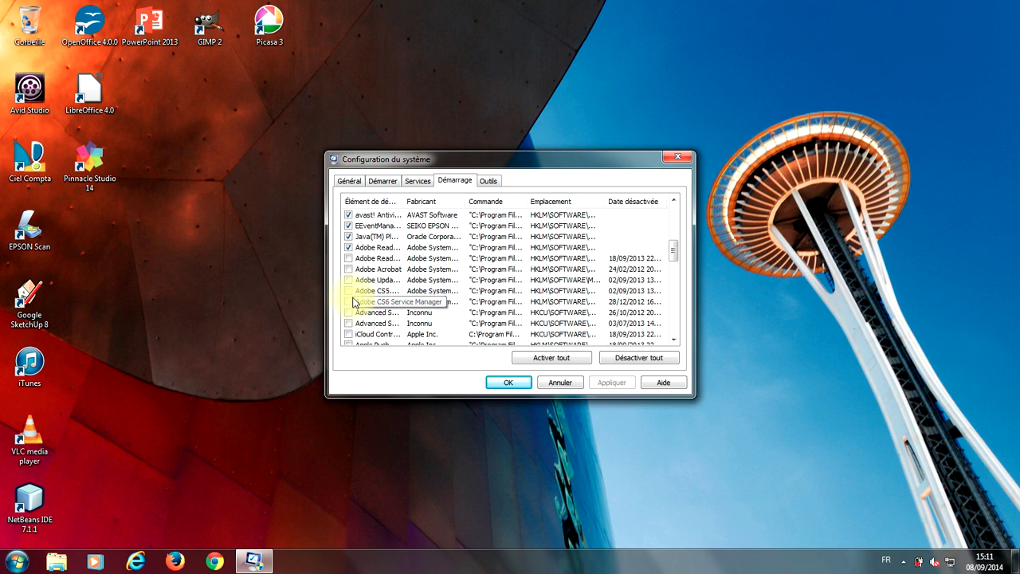
left_click(680, 160)
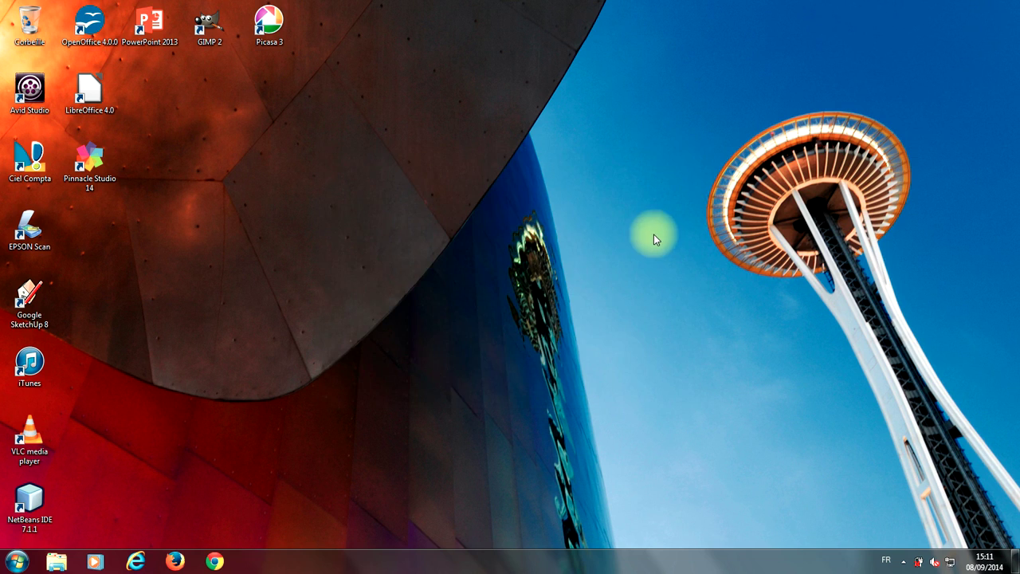